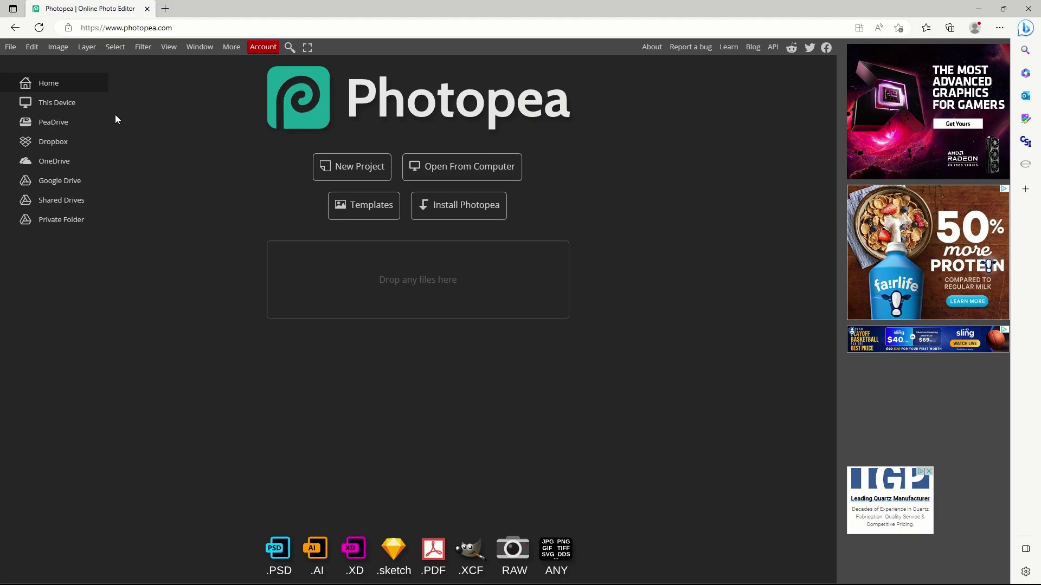
# Open solo photo.jpg and group photo.jpg together as separate documents.
pyautogui.click(12, 48)
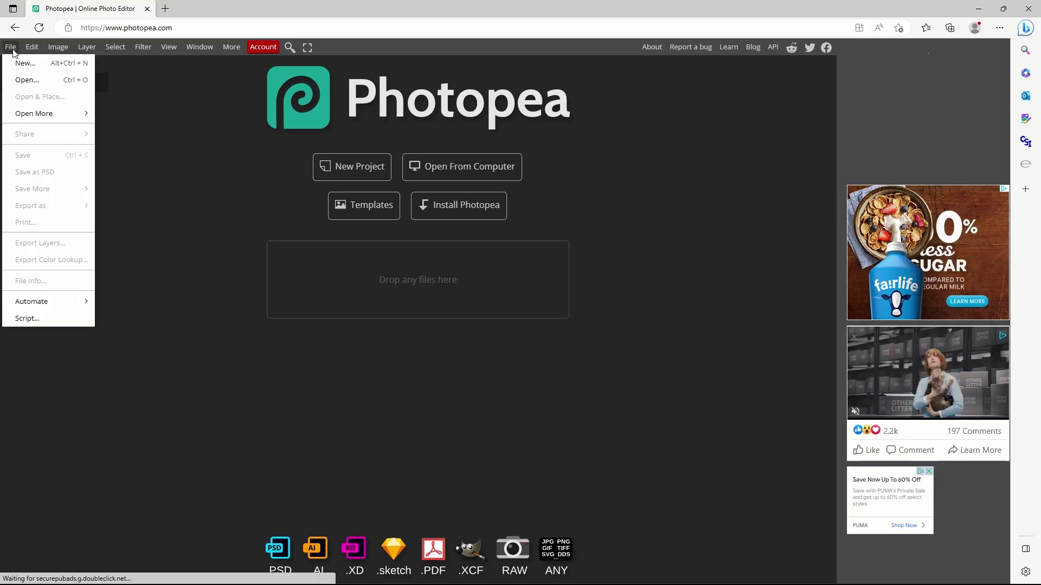
pyautogui.click(48, 84)
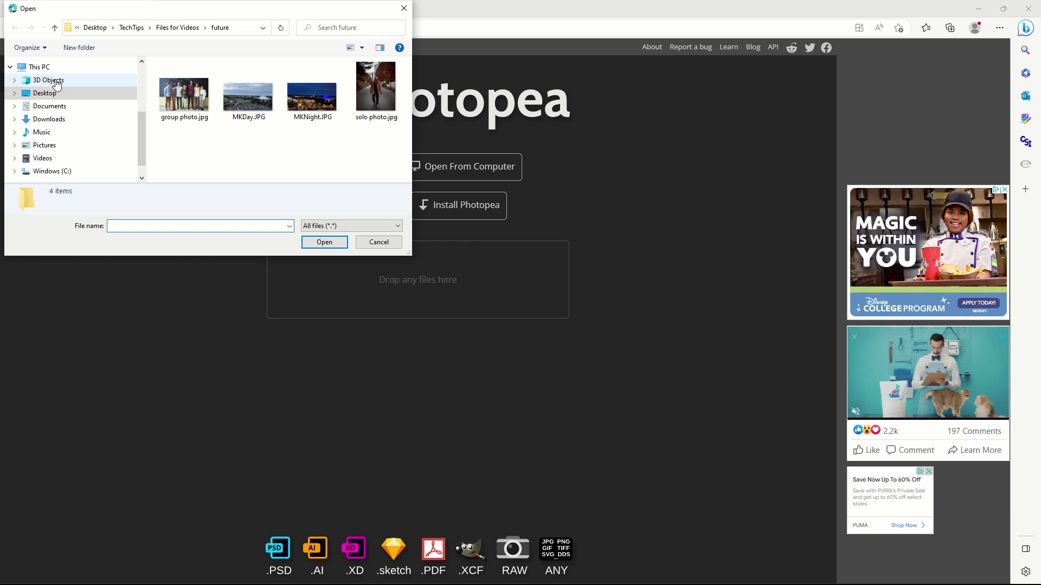
pyautogui.click(374, 100)
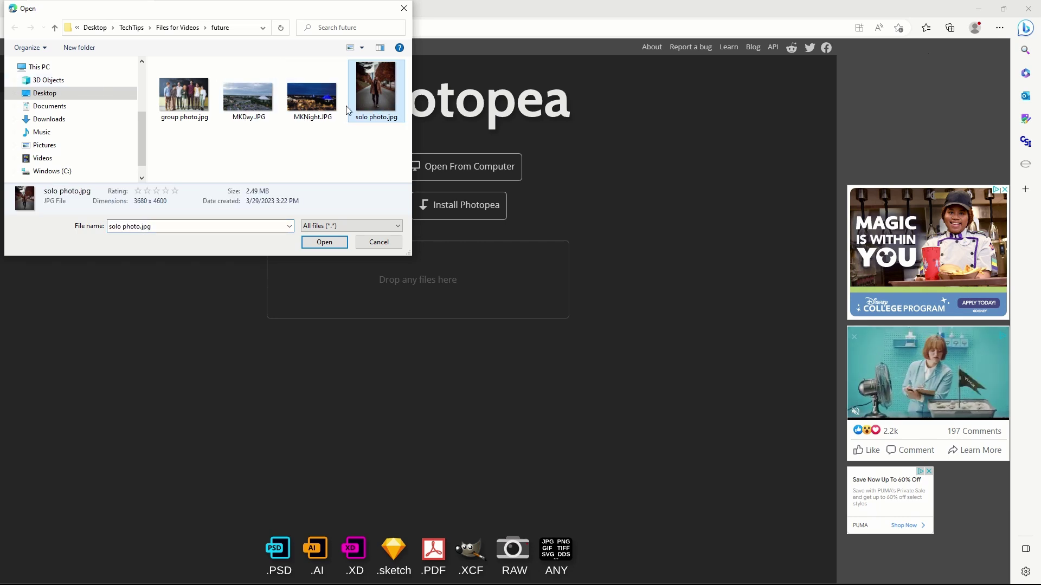
pyautogui.keyDown('ctrl'); pyautogui.click(175, 104); pyautogui.keyUp('ctrl')
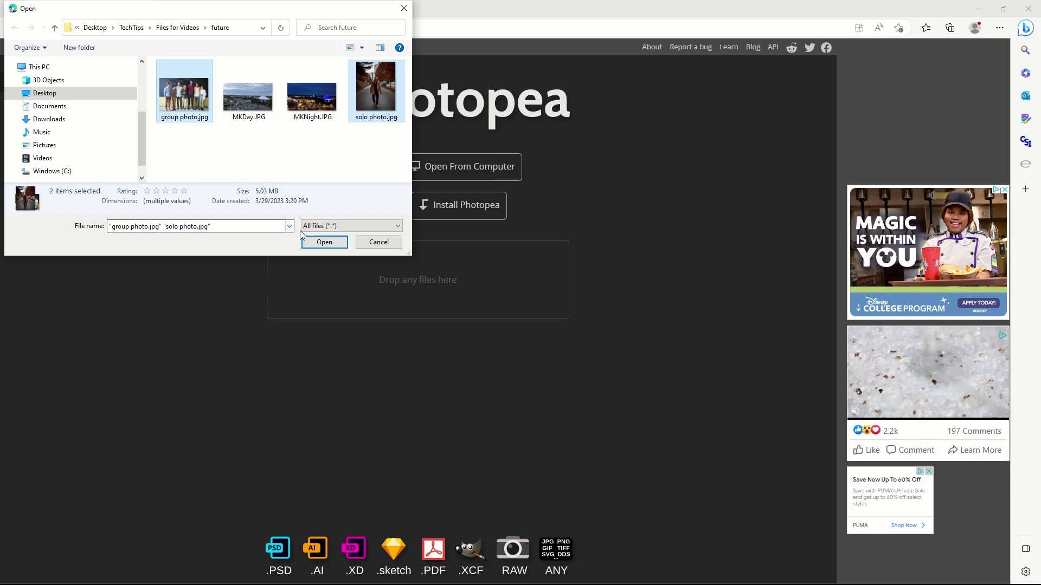
pyautogui.click(313, 244)
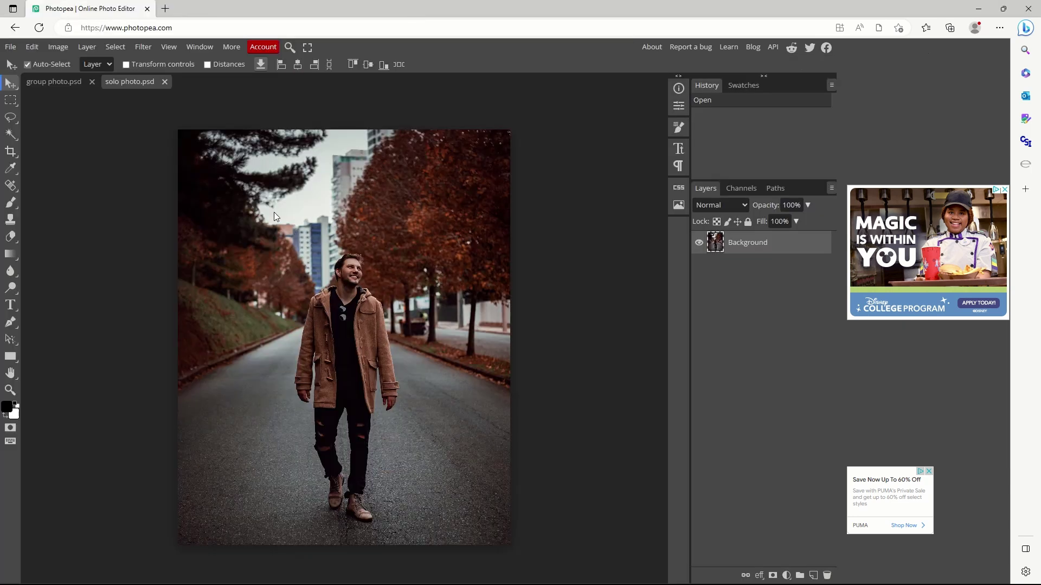
# Check both photo tabs, then zoom in and pan the solo photo to frame the walking man.
pyautogui.click(64, 85)
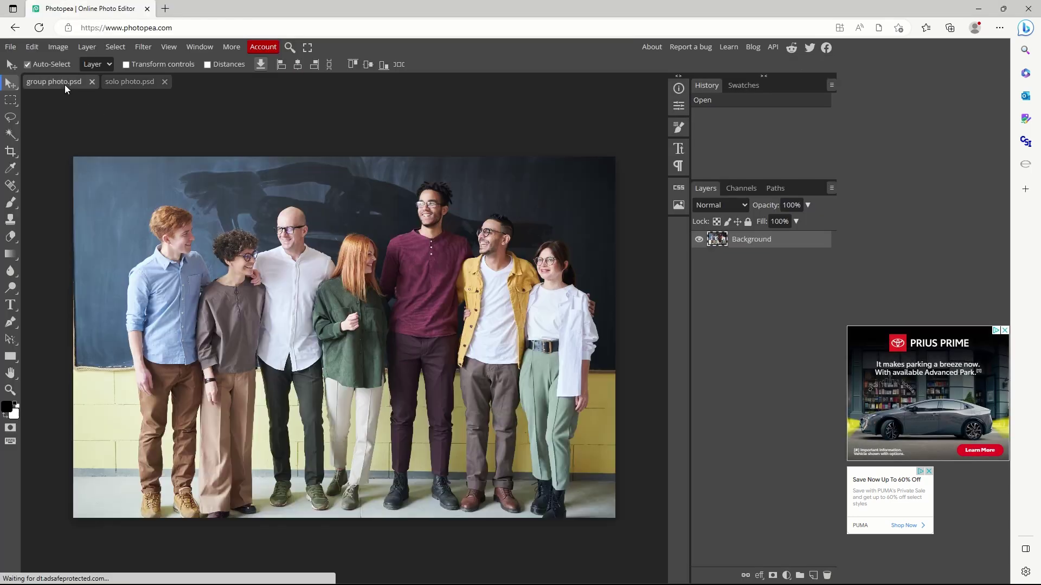
pyautogui.click(135, 85)
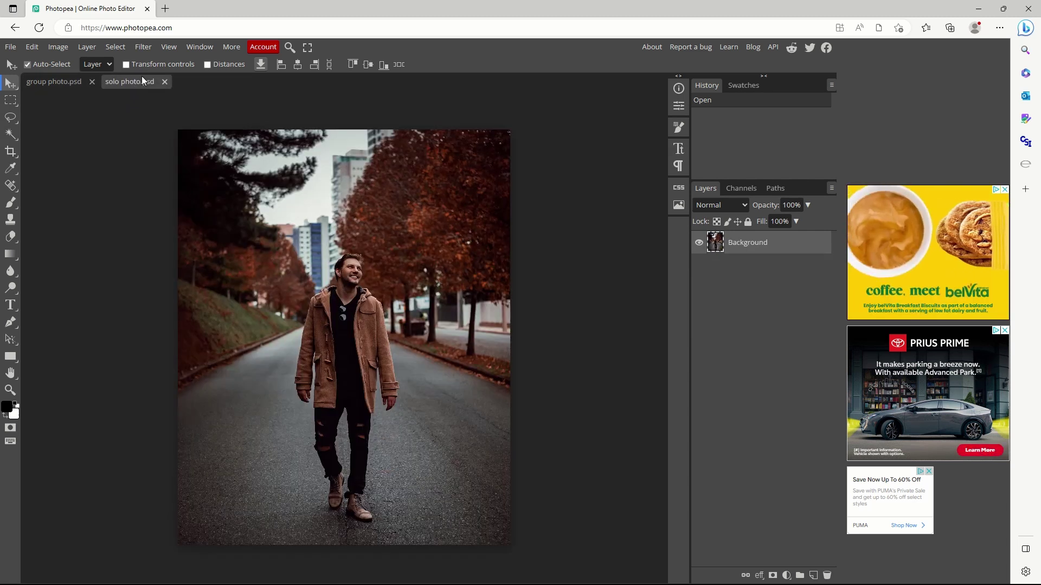
pyautogui.click(170, 47)
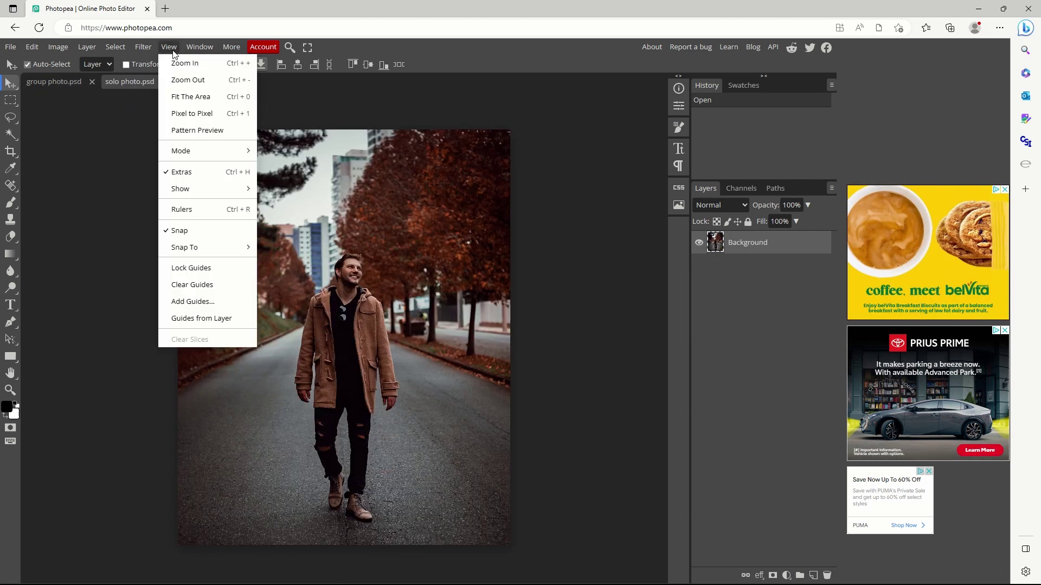
pyautogui.click(175, 63)
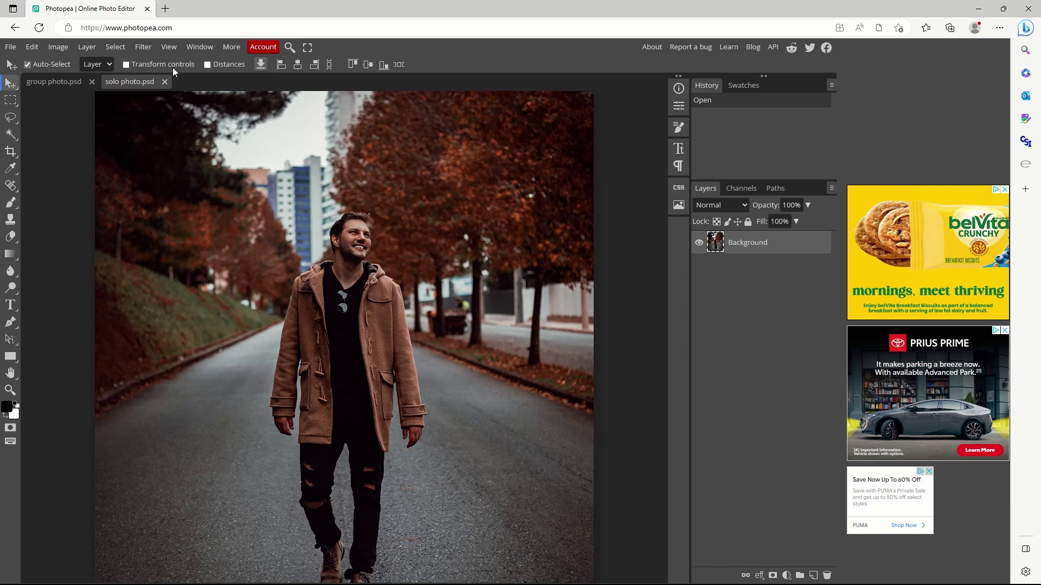
pyautogui.click(10, 373)
pyautogui.moveTo(228, 384); pyautogui.dragTo(223, 321)
pyautogui.scroll(1, 224, 348)
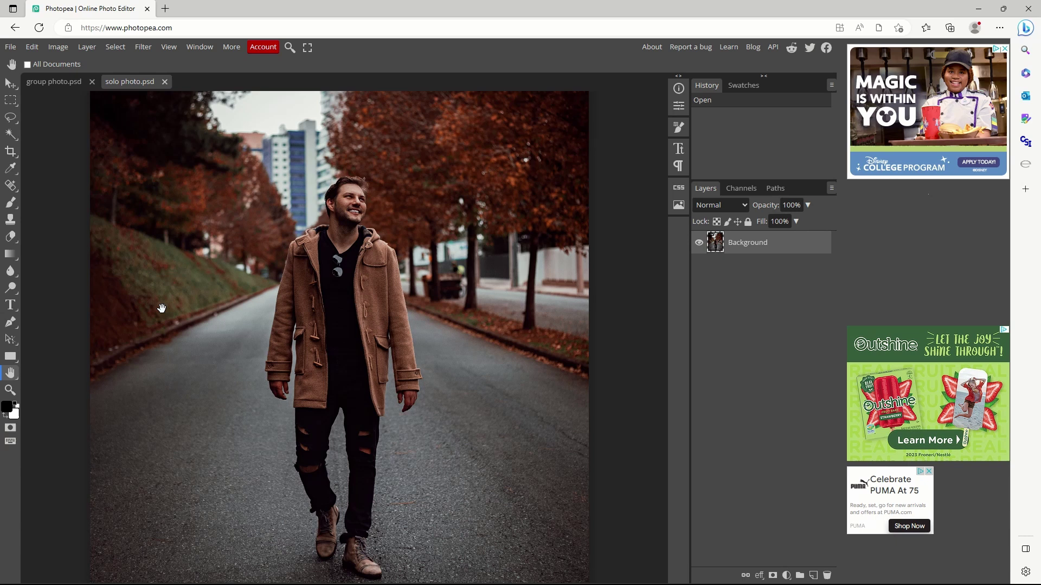
pyautogui.click(9, 121)
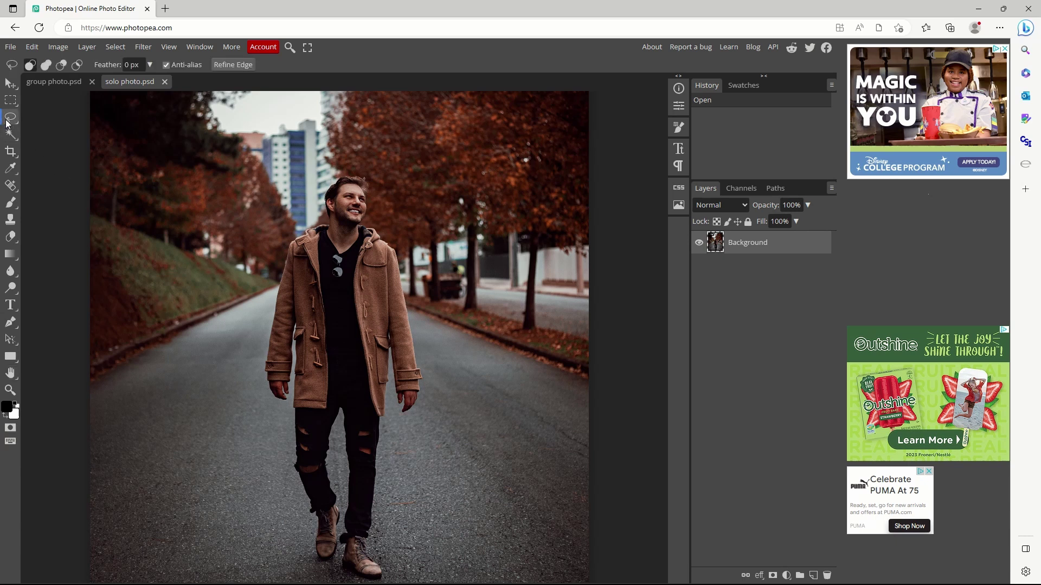
pyautogui.moveTo(252, 517)
pyautogui.mouseDown()
pyautogui.moveTo(232, 341)
pyautogui.moveTo(241, 240)
pyautogui.moveTo(291, 172)
pyautogui.moveTo(363, 159)
pyautogui.moveTo(427, 257)
pyautogui.moveTo(438, 322)
pyautogui.moveTo(415, 540)
pyautogui.moveTo(387, 576)
pyautogui.moveTo(334, 576)
pyautogui.moveTo(271, 531)
pyautogui.moveTo(242, 493)
pyautogui.mouseUp()
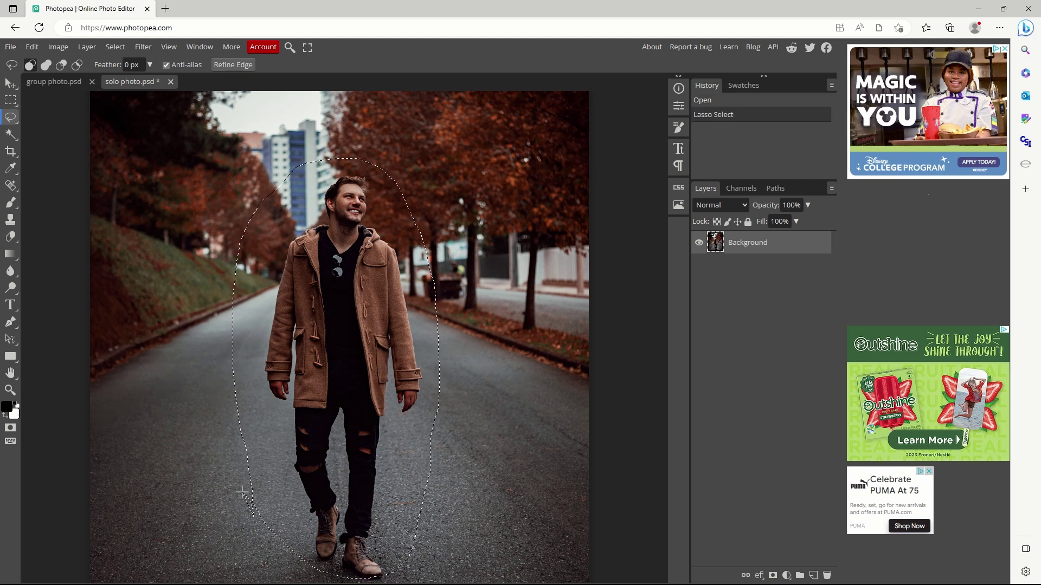
pyautogui.click(239, 66)
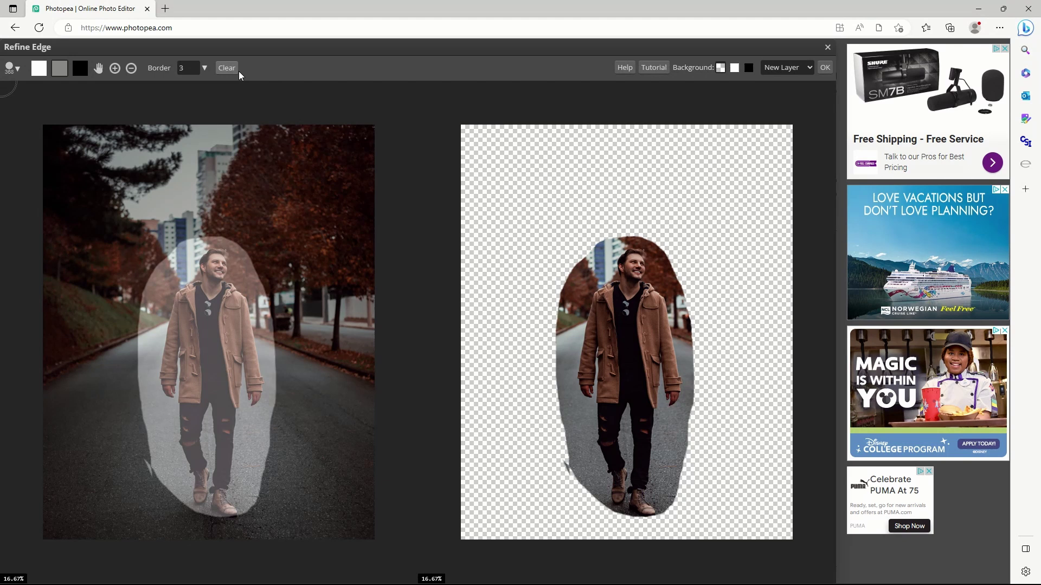
pyautogui.press('Escape')
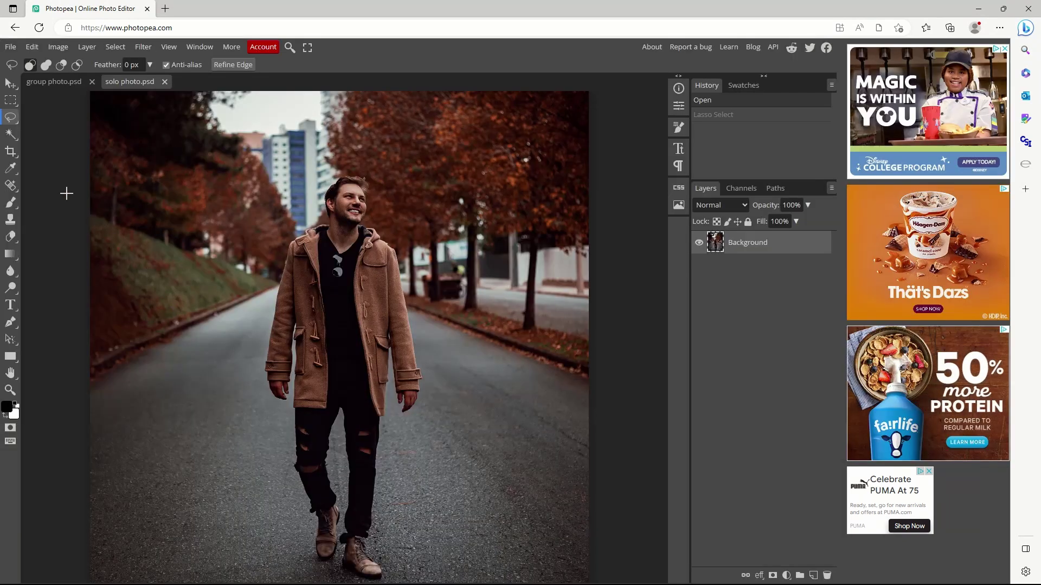
pyautogui.rightClick(11, 120)
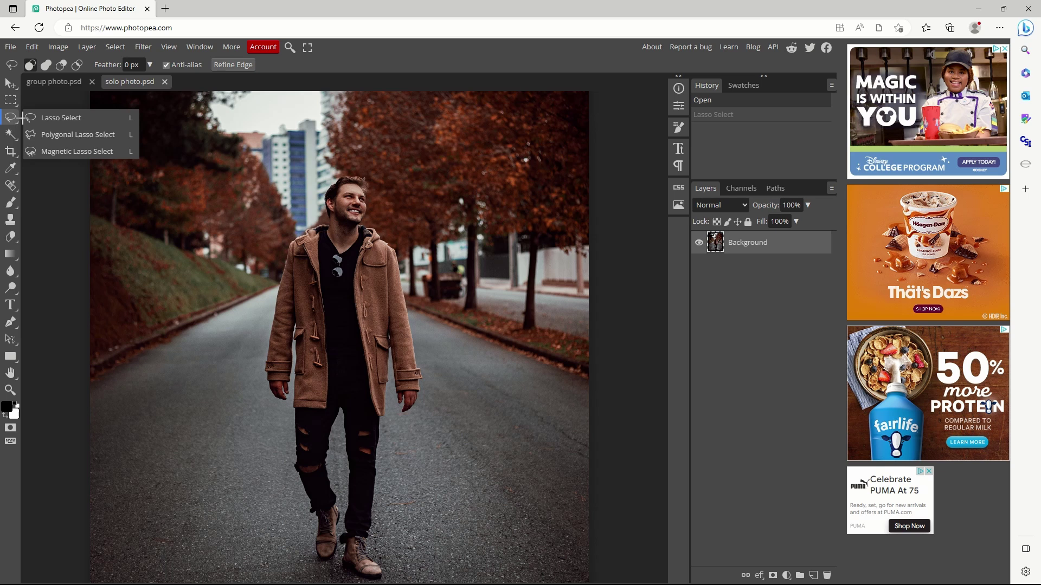
pyautogui.click(66, 135)
pyautogui.click(312, 538)
pyautogui.click(295, 466)
pyautogui.click(294, 419)
pyautogui.click(268, 378)
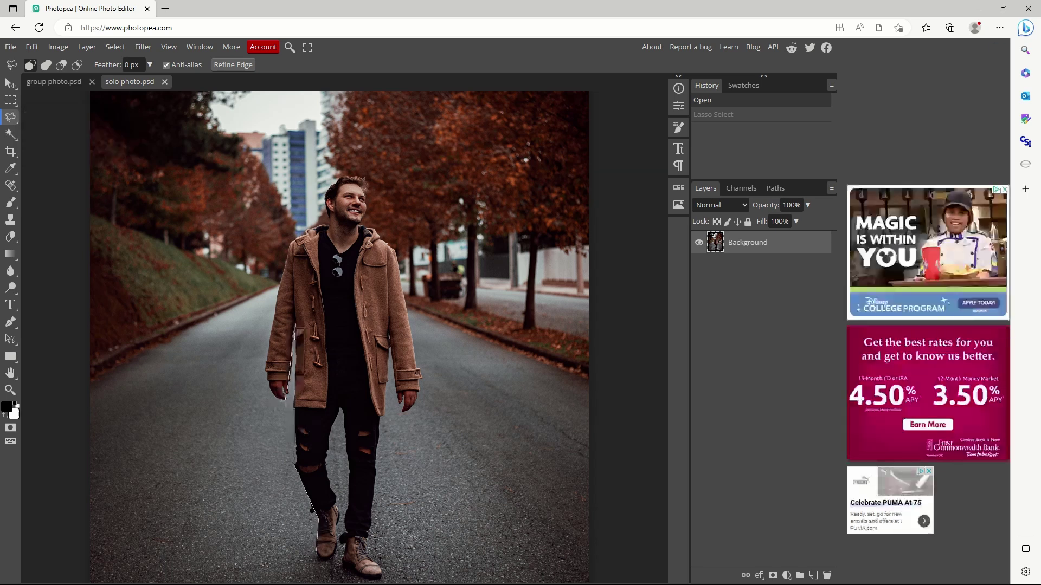
pyautogui.click(282, 261)
pyautogui.click(295, 234)
pyautogui.click(325, 218)
pyautogui.click(327, 189)
pyautogui.click(356, 173)
pyautogui.click(369, 186)
pyautogui.click(362, 214)
pyautogui.click(398, 250)
pyautogui.click(423, 380)
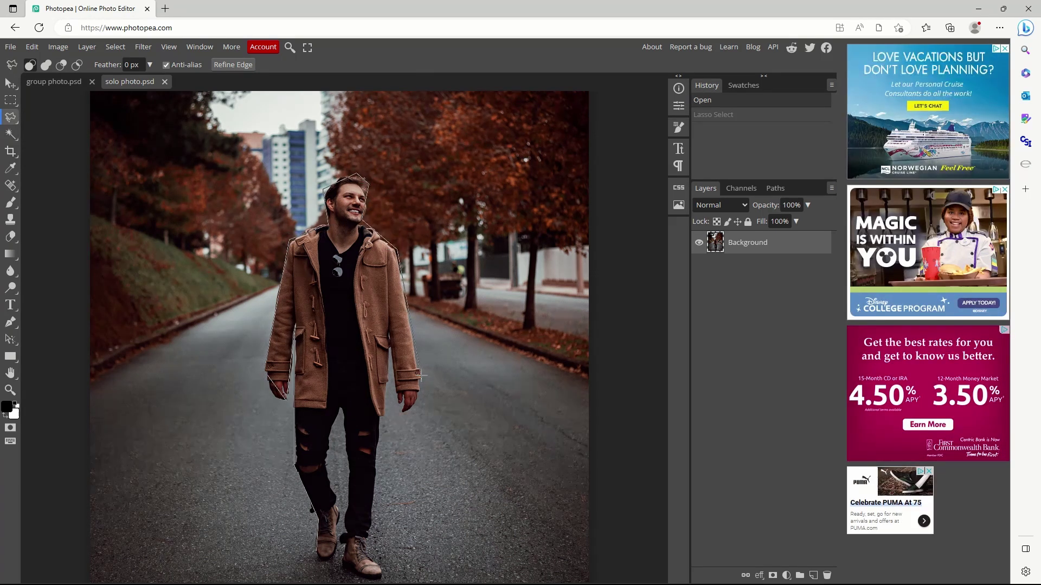
pyautogui.click(409, 412)
pyautogui.click(382, 346)
pyautogui.click(370, 534)
pyautogui.click(382, 571)
pyautogui.click(342, 564)
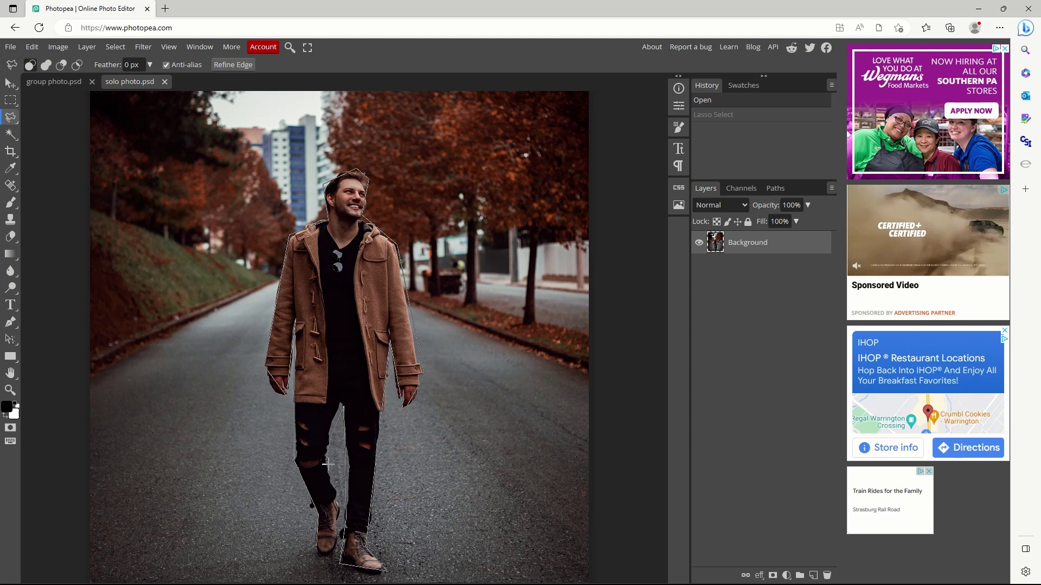
pyautogui.click(321, 557)
pyautogui.click(312, 538)
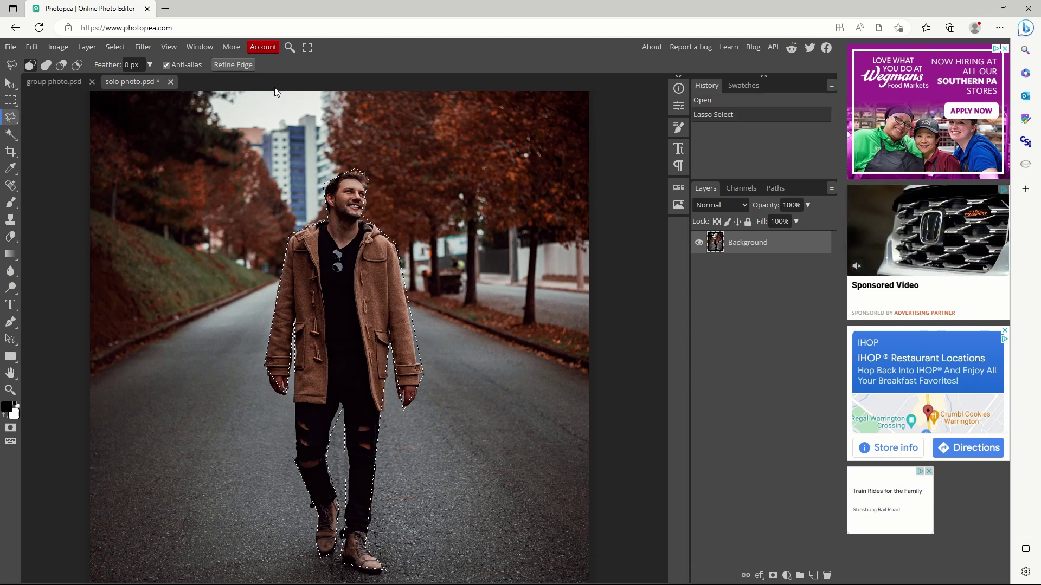
pyautogui.click(242, 67)
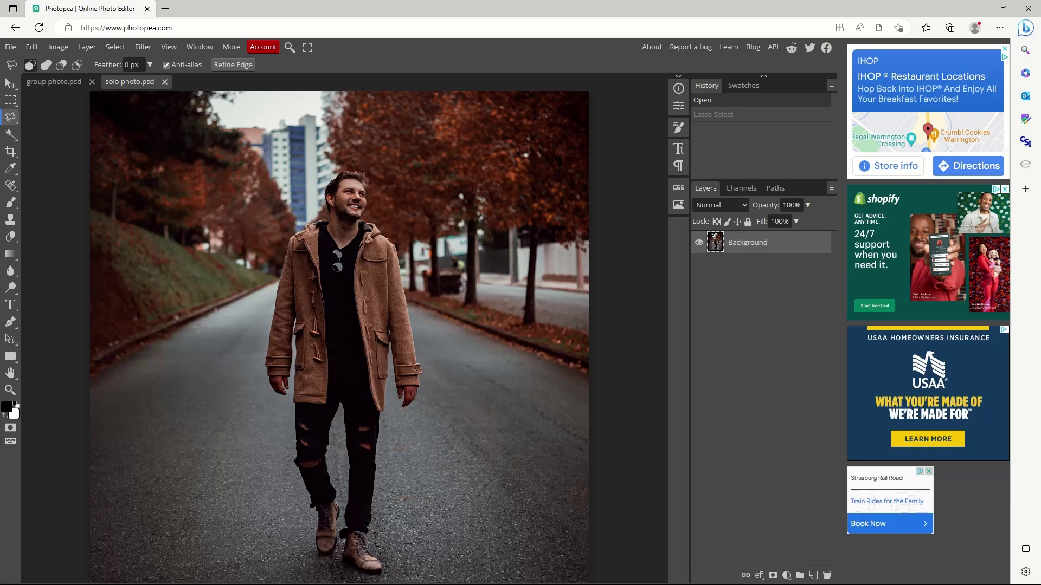
# Box the walking man with the Object Selection tool, then apply Select Subject.
pyautogui.click(16, 135)
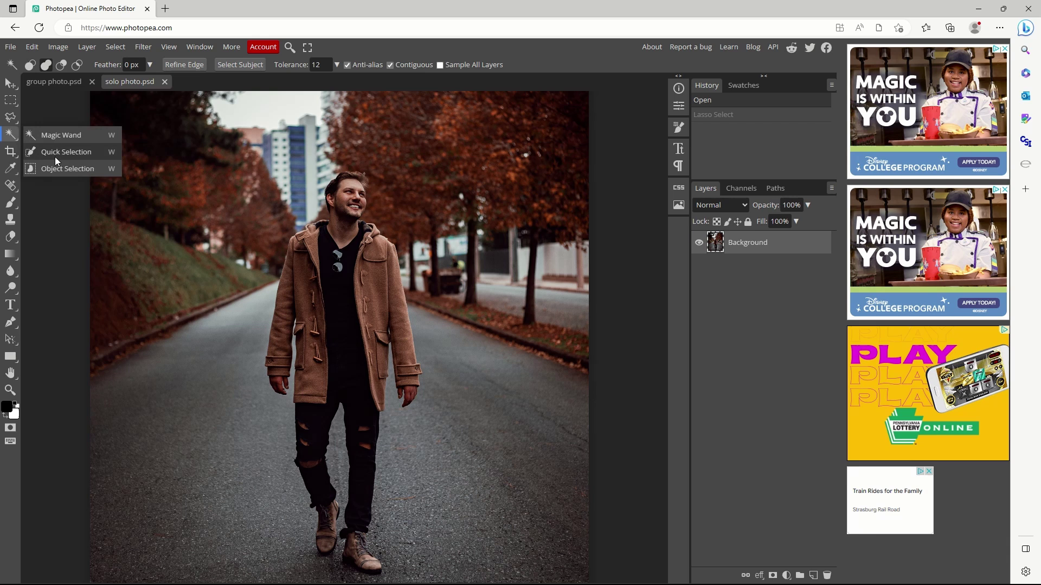
pyautogui.click(63, 171)
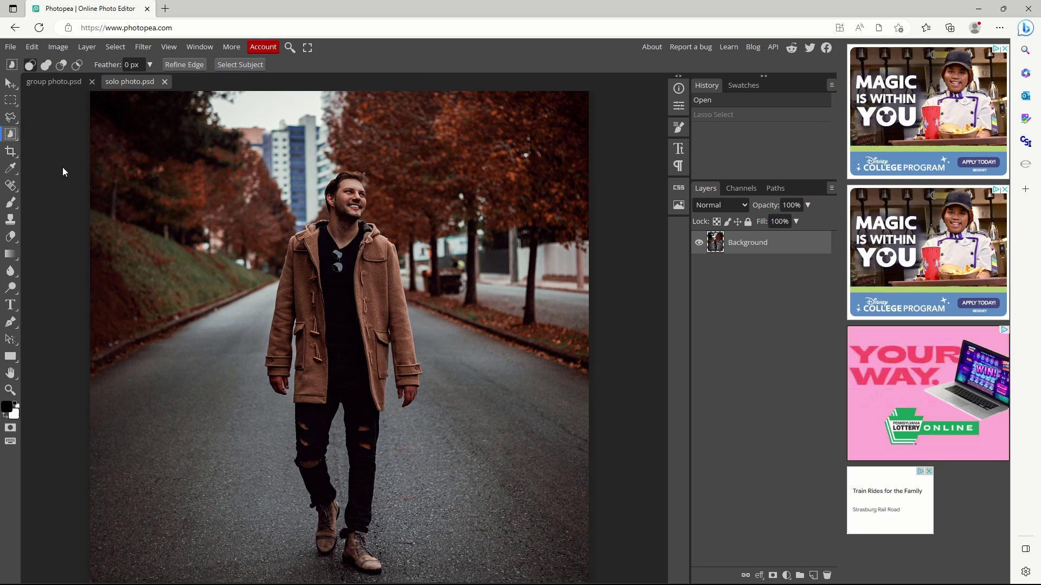
pyautogui.moveTo(264, 133); pyautogui.dragTo(422, 556)
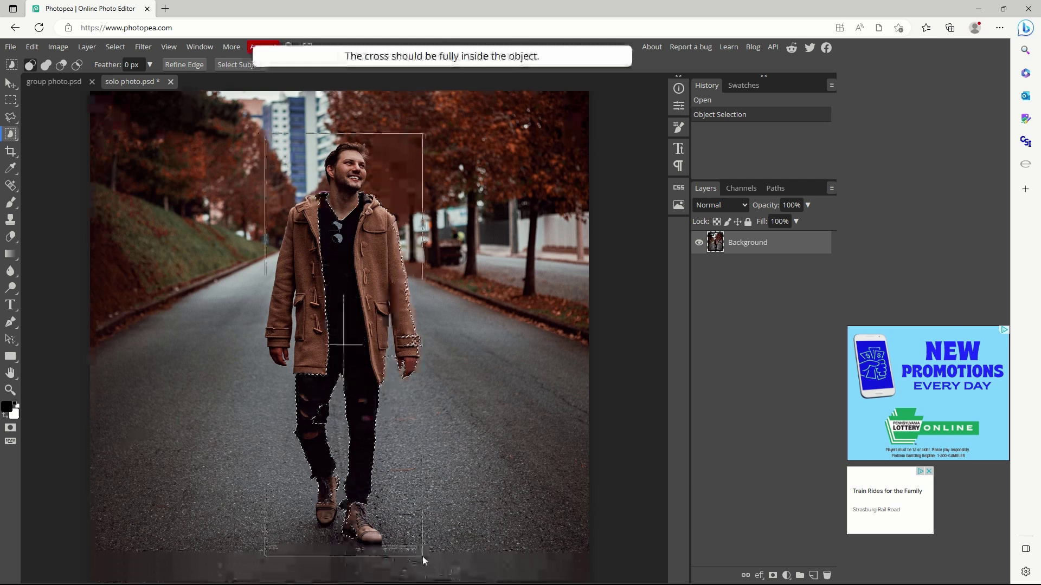
pyautogui.moveTo(421, 556); pyautogui.dragTo(422, 556)
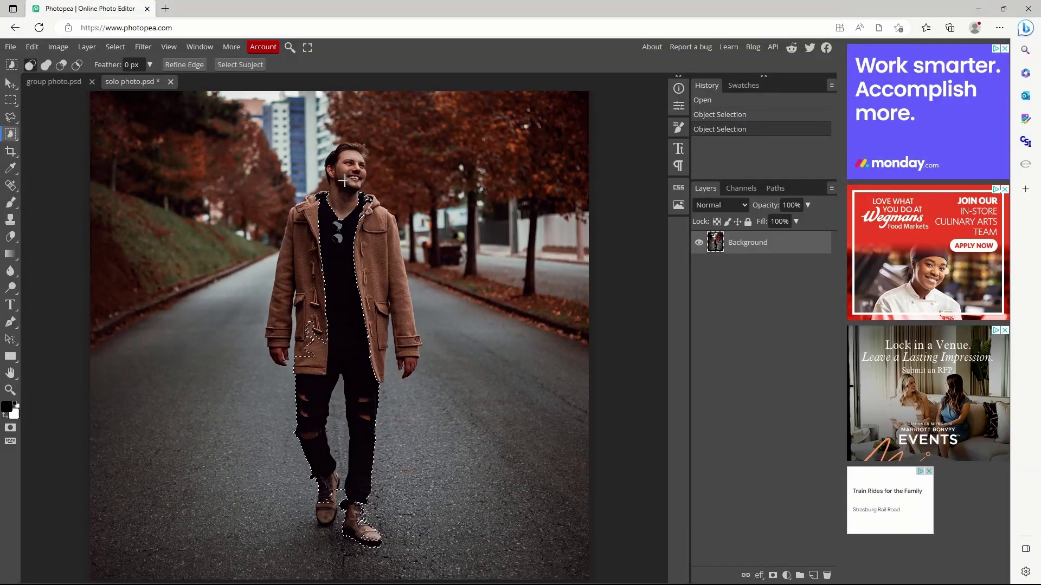
pyautogui.click(238, 65)
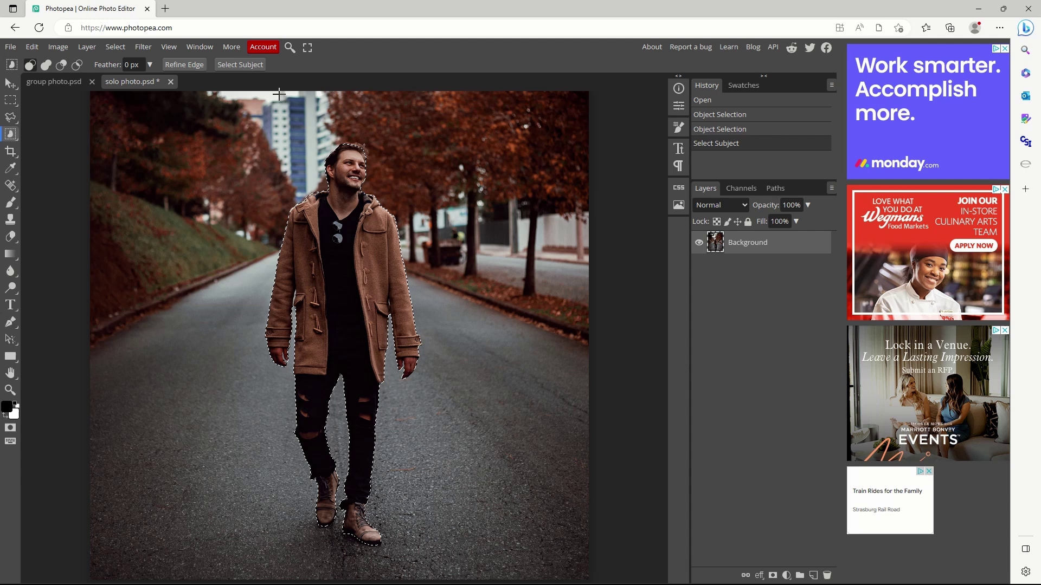
# Open Refine Edge, zoom the previews to 33.33% along the man, and set a 33 px brush.
pyautogui.click(196, 66)
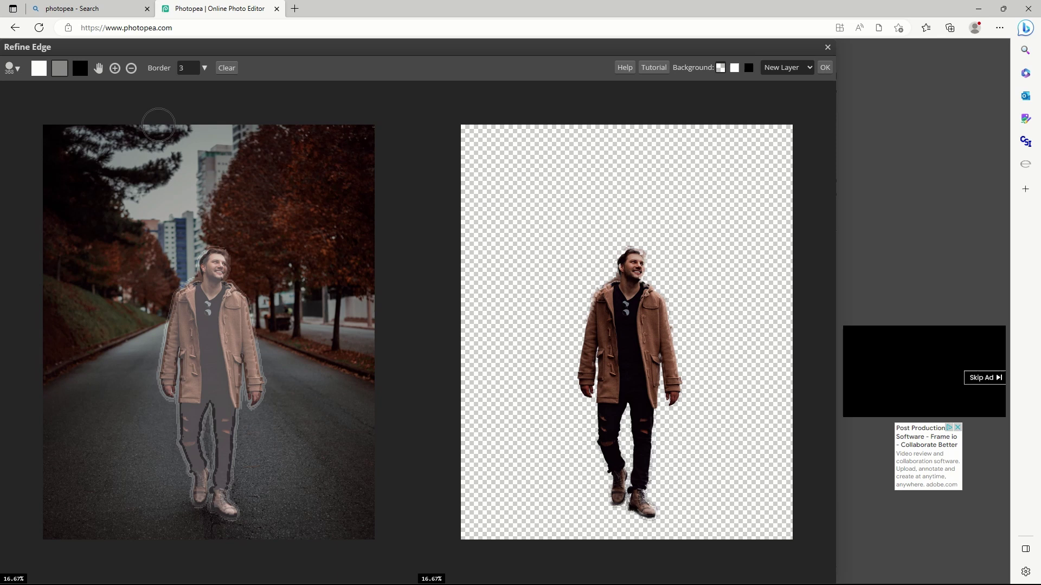
pyautogui.click(112, 69)
pyautogui.click(223, 325)
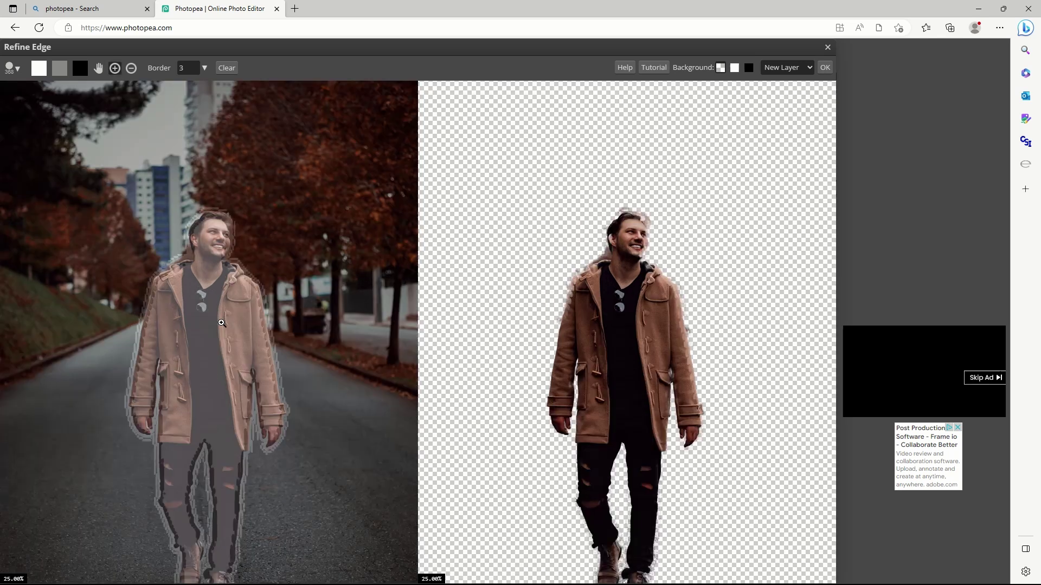
pyautogui.click(198, 375)
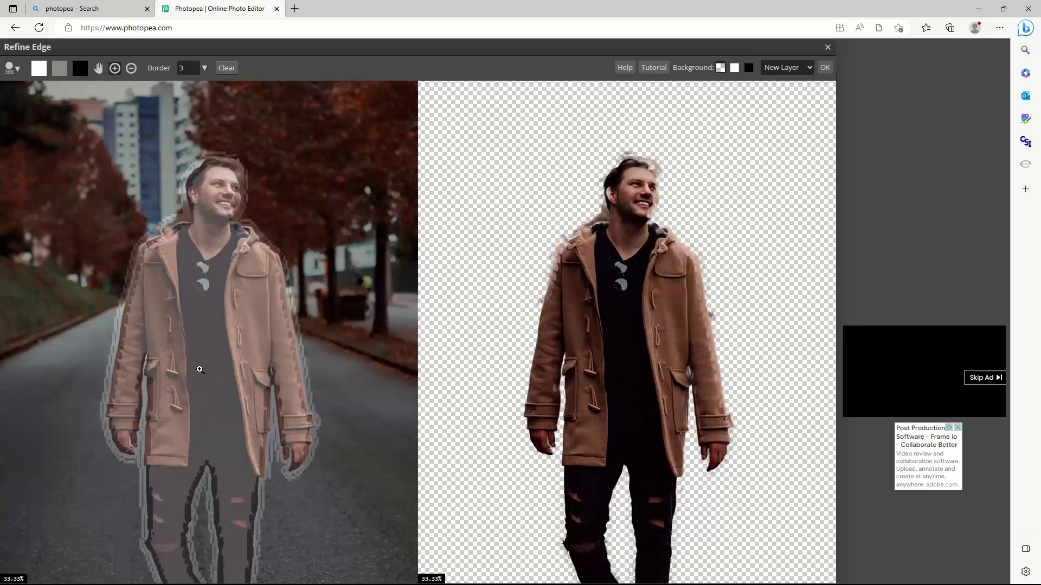
pyautogui.click(98, 67)
pyautogui.moveTo(116, 302); pyautogui.dragTo(118, 244)
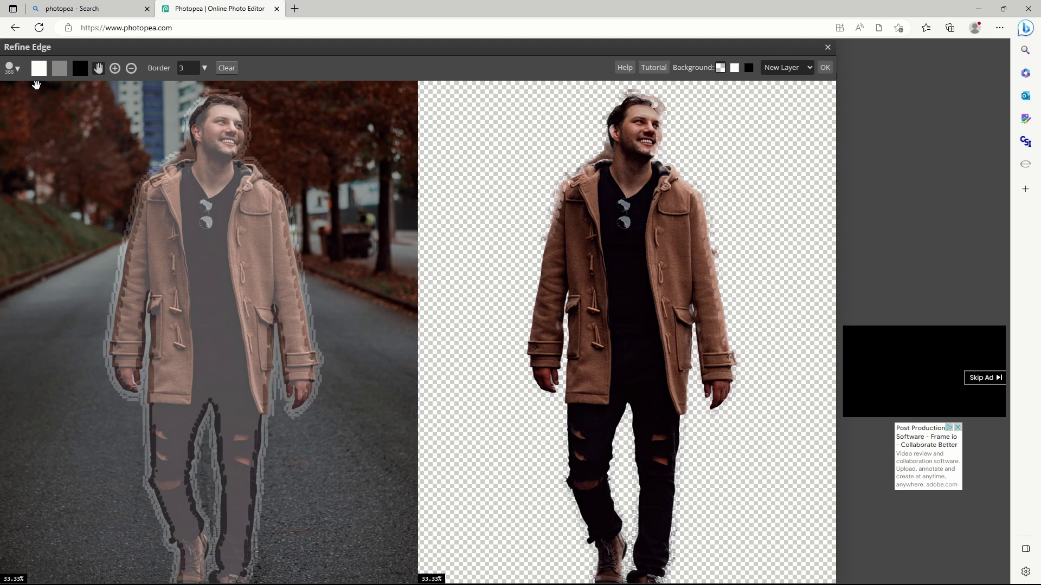
pyautogui.click(17, 69)
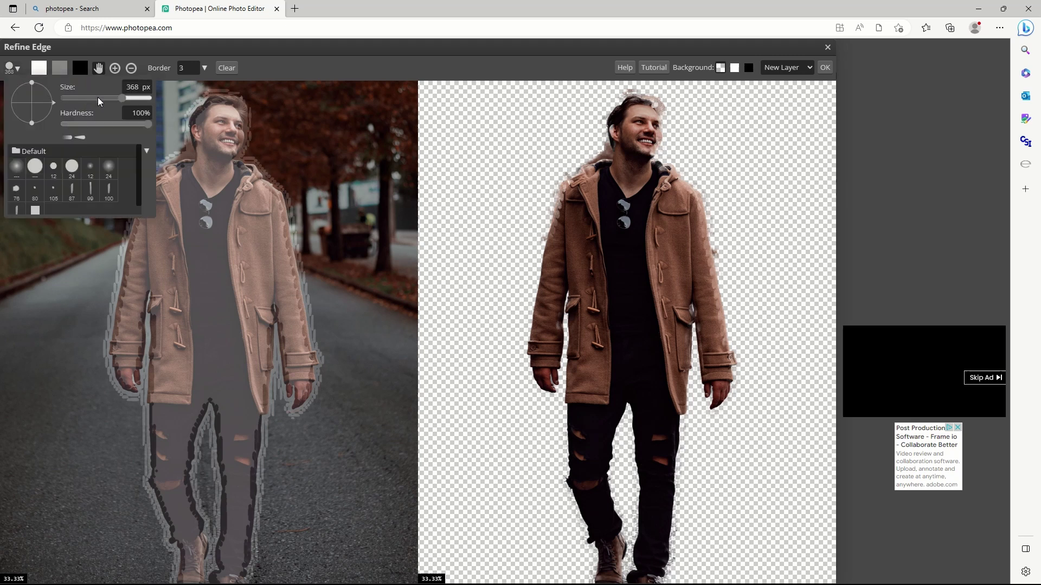
pyautogui.moveTo(118, 98); pyautogui.dragTo(90, 100)
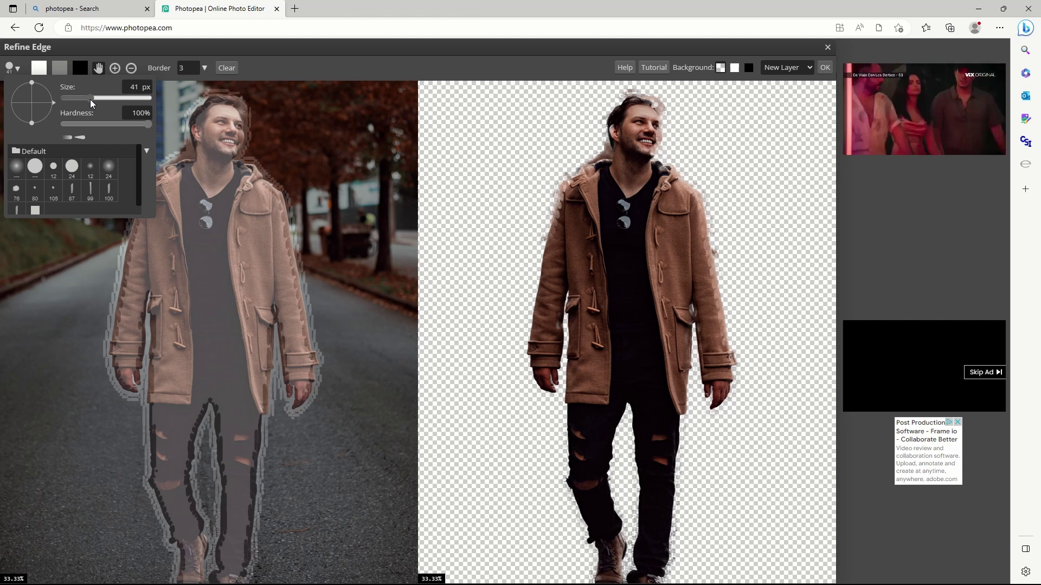
# Paint out then restore the sunglasses, refine the edges, and output the cutout as a new layer.
pyautogui.click(83, 67)
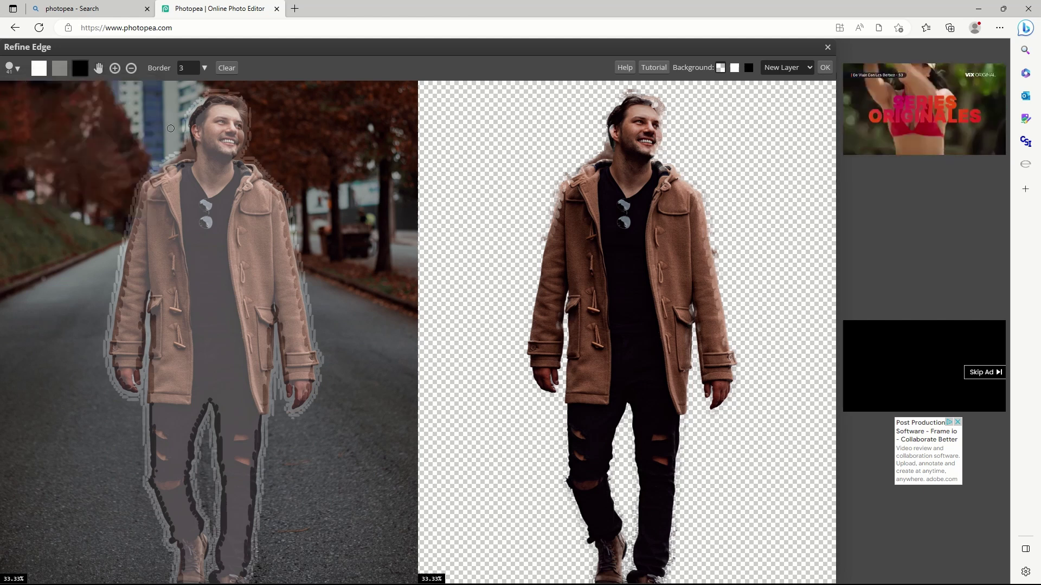
pyautogui.moveTo(225, 212)
pyautogui.mouseDown()
pyautogui.moveTo(202, 191)
pyautogui.moveTo(195, 218)
pyautogui.moveTo(206, 230)
pyautogui.moveTo(216, 221)
pyautogui.moveTo(206, 201)
pyautogui.moveTo(202, 215)
pyautogui.mouseUp()
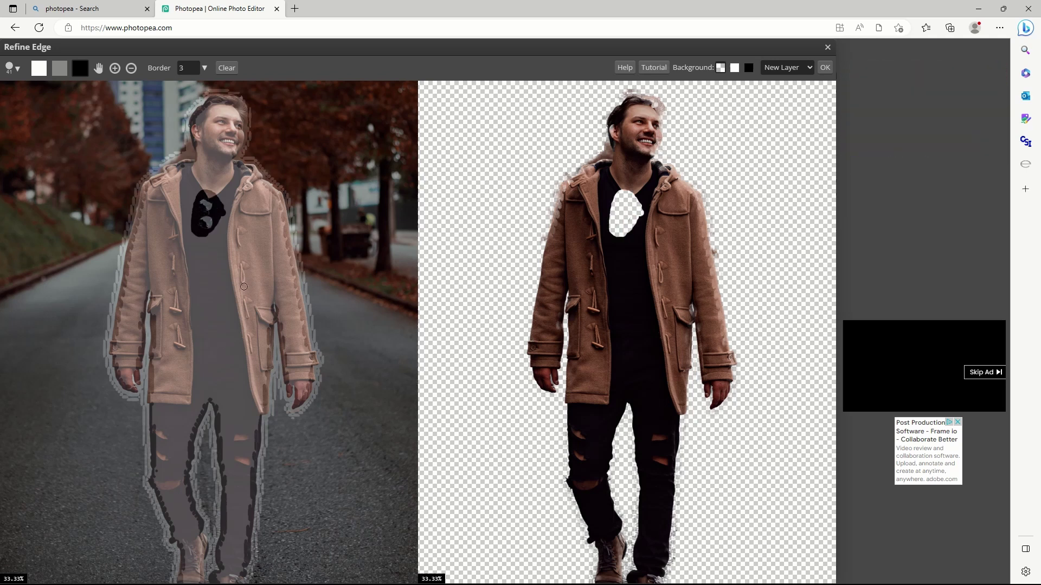
pyautogui.click(39, 68)
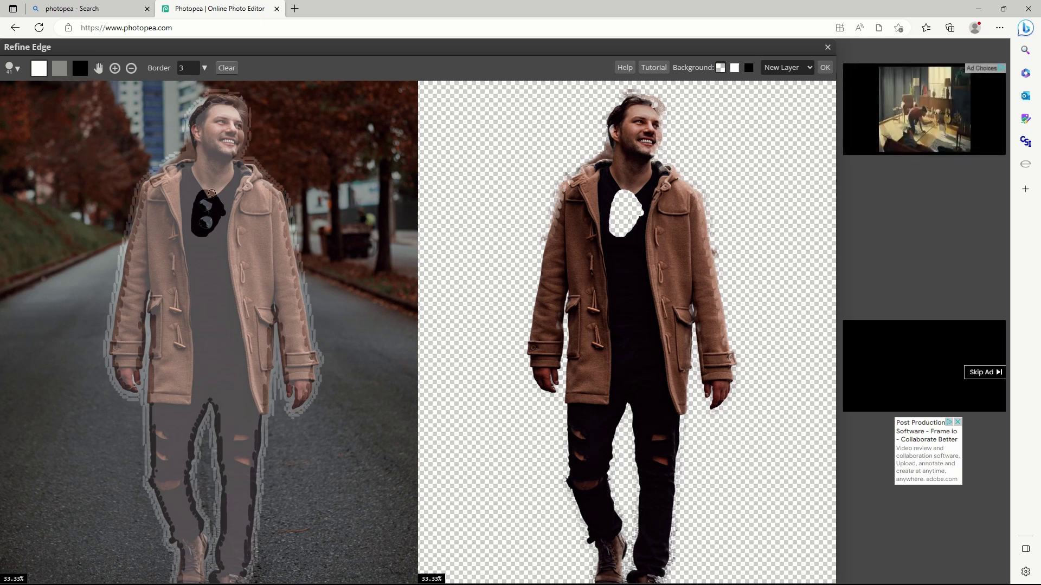
pyautogui.moveTo(214, 206)
pyautogui.mouseDown()
pyautogui.moveTo(196, 222)
pyautogui.moveTo(206, 190)
pyautogui.moveTo(191, 230)
pyautogui.moveTo(210, 225)
pyautogui.moveTo(220, 199)
pyautogui.moveTo(217, 213)
pyautogui.moveTo(208, 200)
pyautogui.moveTo(209, 220)
pyautogui.moveTo(193, 229)
pyautogui.mouseUp()
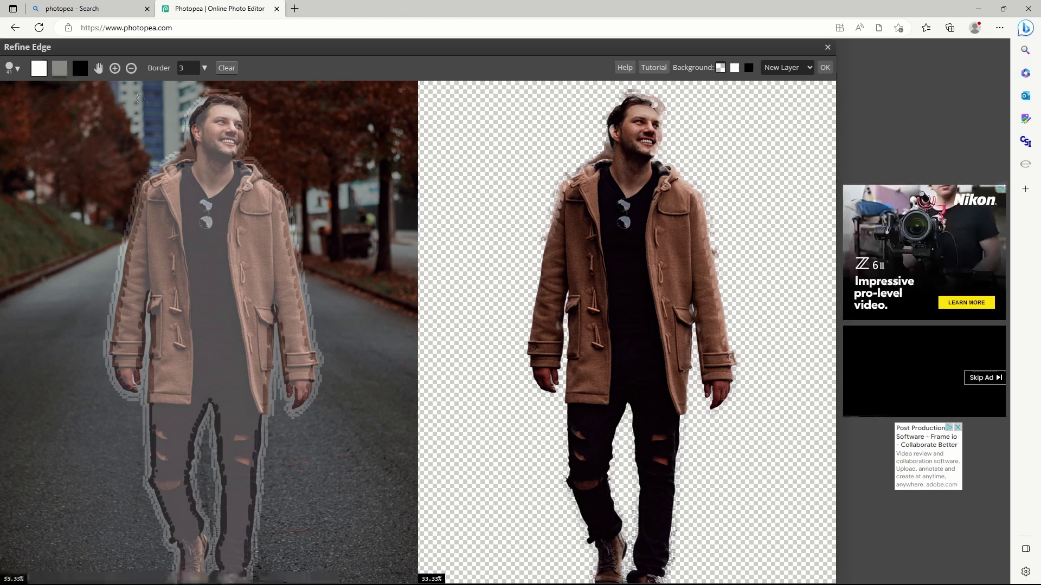
pyautogui.click(59, 69)
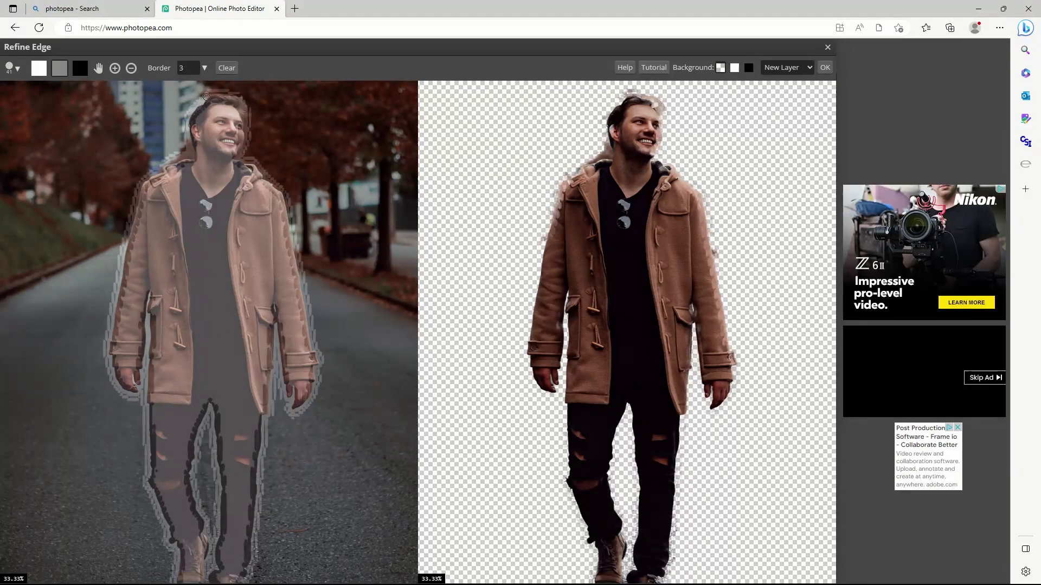
pyautogui.hotkey('ctrl', '-')
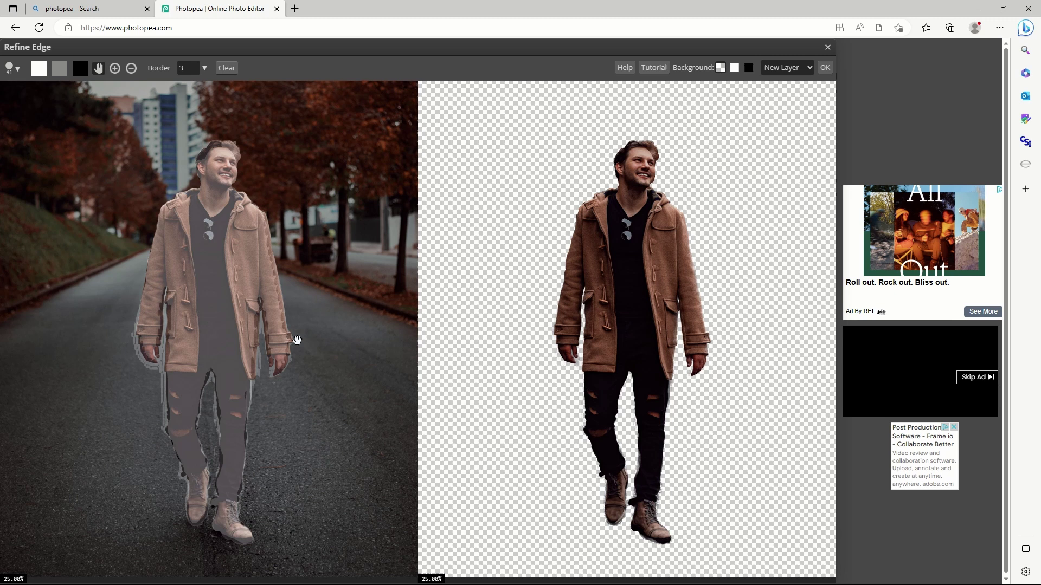
pyautogui.click(825, 68)
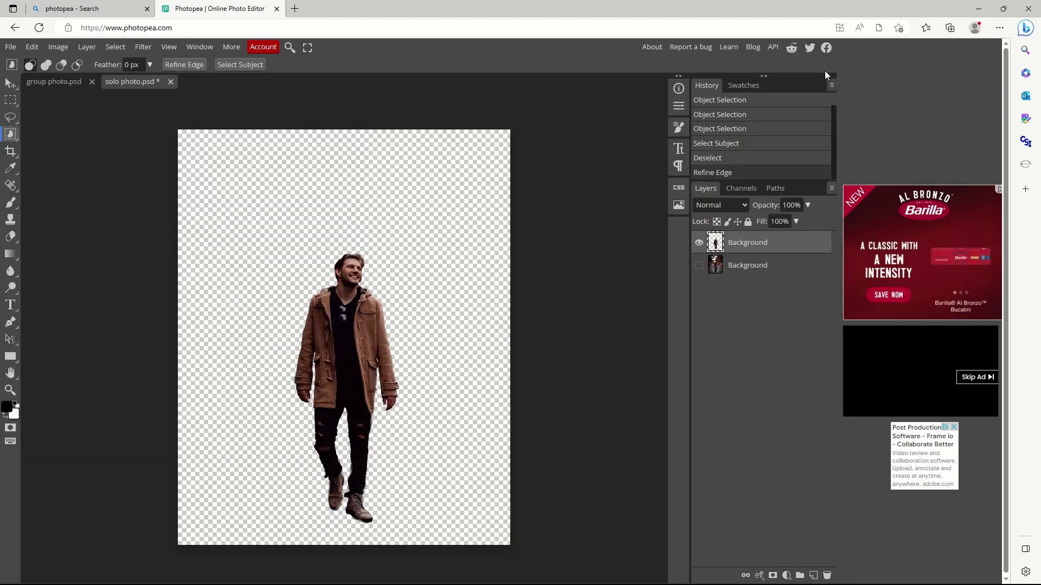
# Drag the man's cutout layer into the group photo and reorder it above the Background.
pyautogui.click(10, 84)
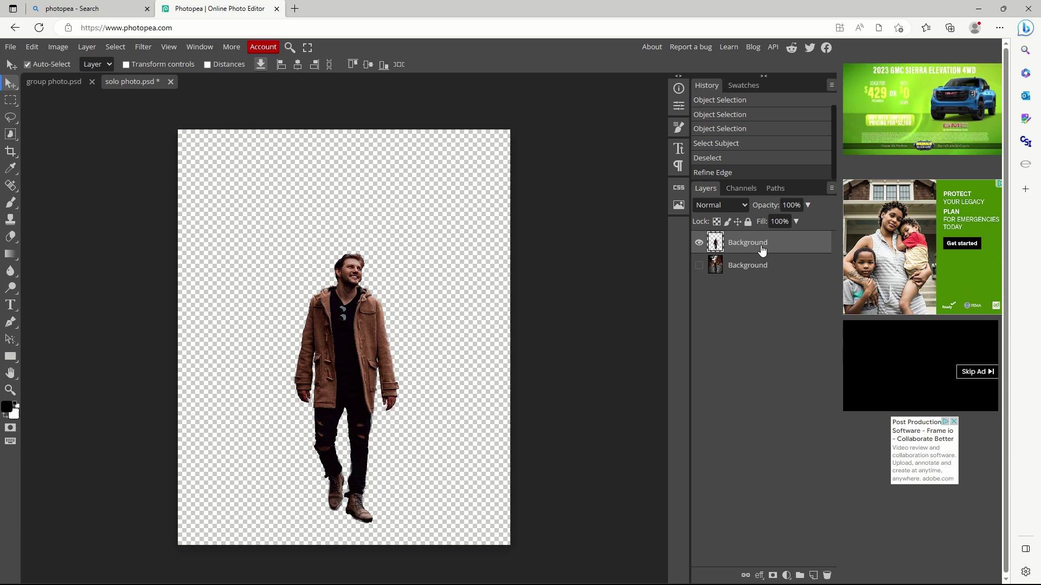
pyautogui.moveTo(781, 243); pyautogui.dragTo(66, 81)
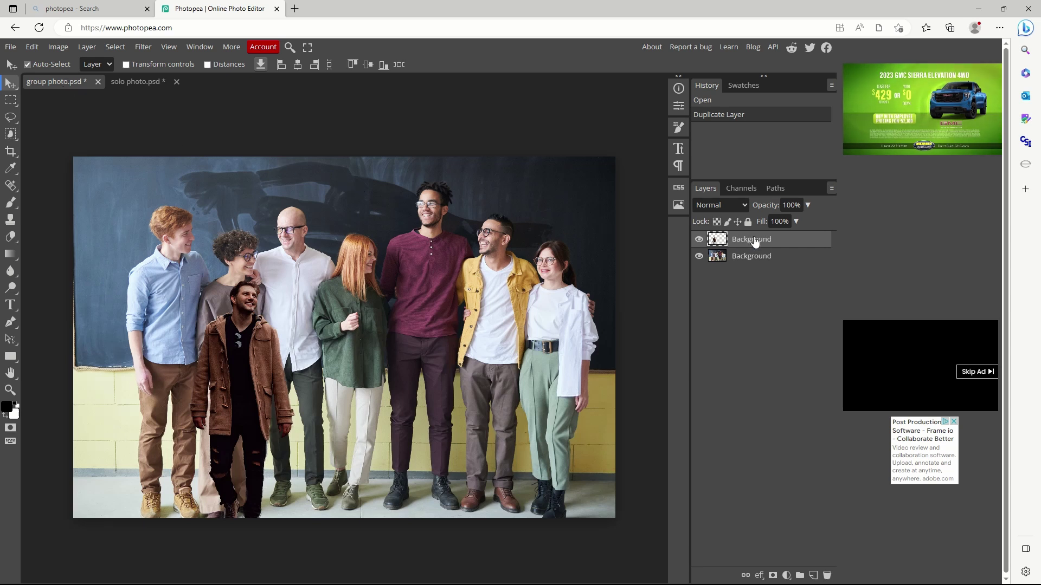
pyautogui.moveTo(755, 242)
pyautogui.mouseDown()
pyautogui.moveTo(750, 270)
pyautogui.moveTo(774, 233)
pyautogui.moveTo(766, 253)
pyautogui.moveTo(766, 238)
pyautogui.mouseUp()
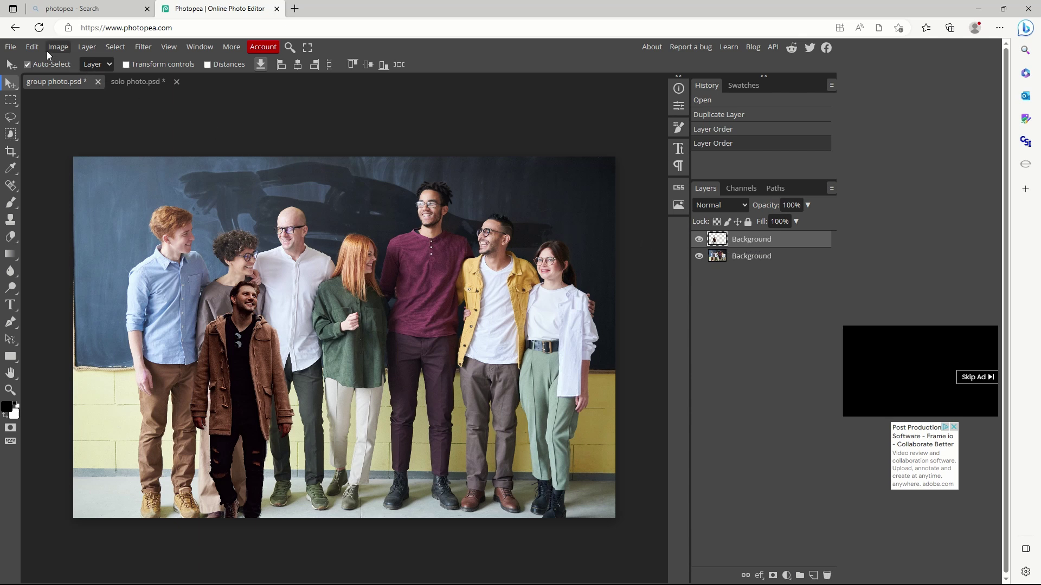
# Free Transform the man to about 134% and place him at the group's far left edge.
pyautogui.click(33, 48)
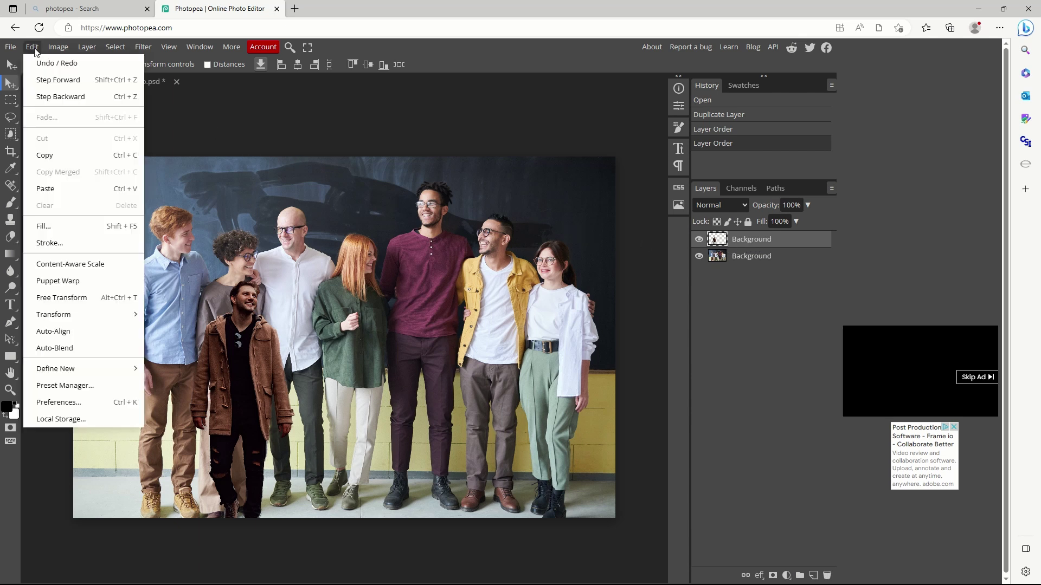
pyautogui.click(61, 298)
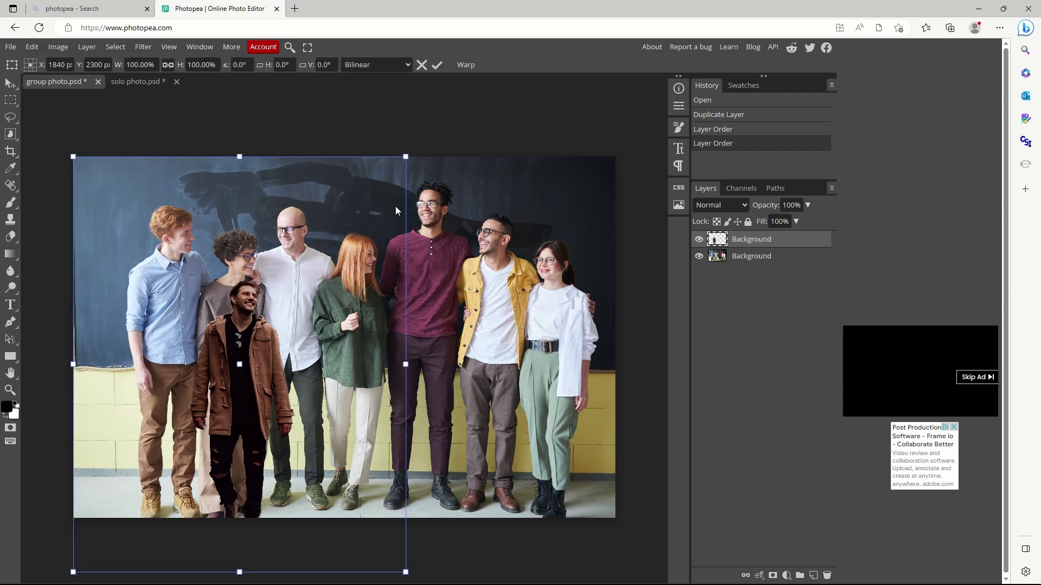
pyautogui.moveTo(405, 157); pyautogui.dragTo(519, 88)
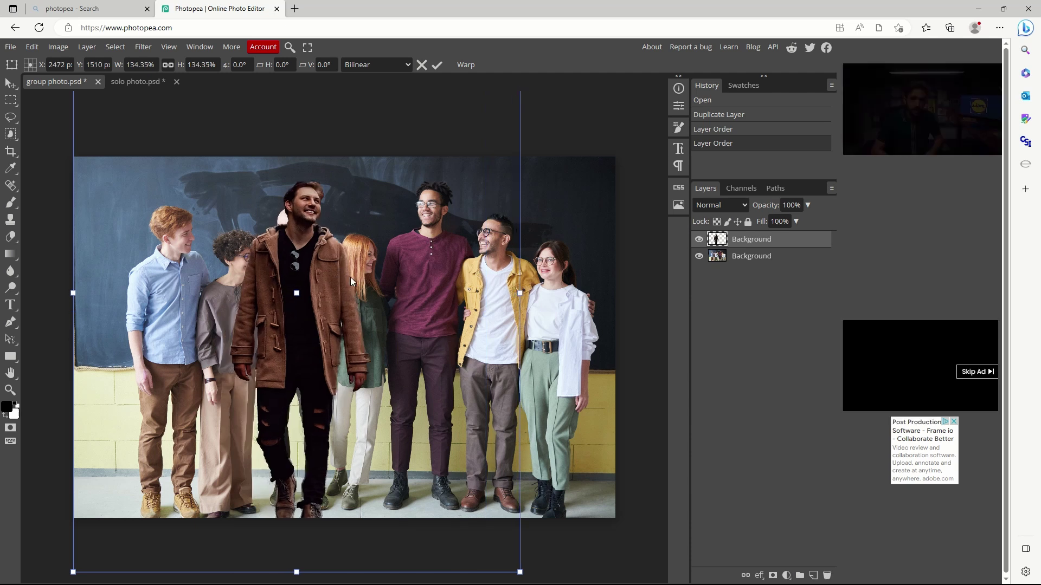
pyautogui.moveTo(350, 278); pyautogui.dragTo(154, 291)
pyautogui.press('Return')
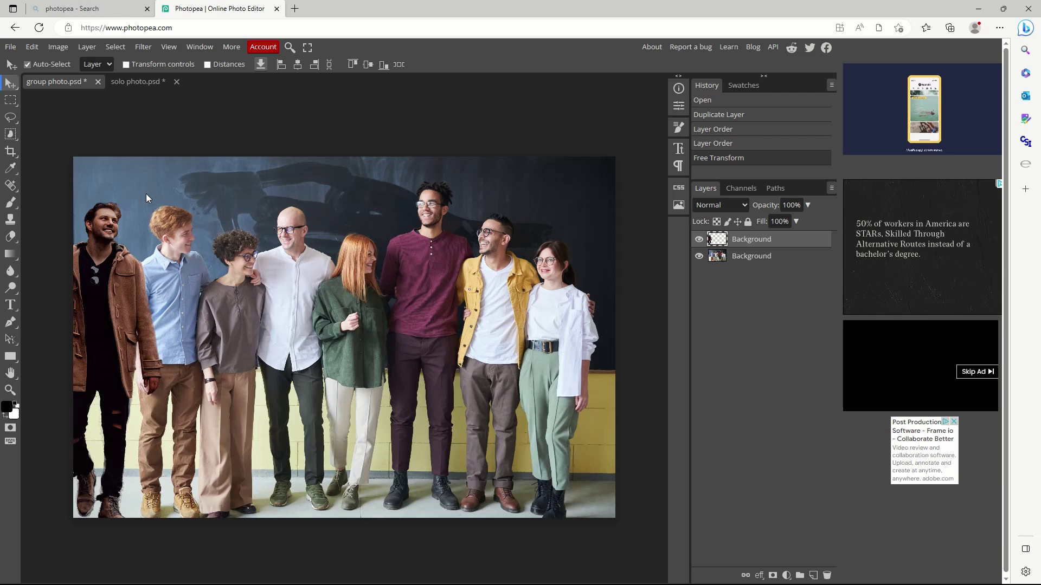
# Export the composite as group photo.jpg at 100% JPG quality.
pyautogui.click(12, 50)
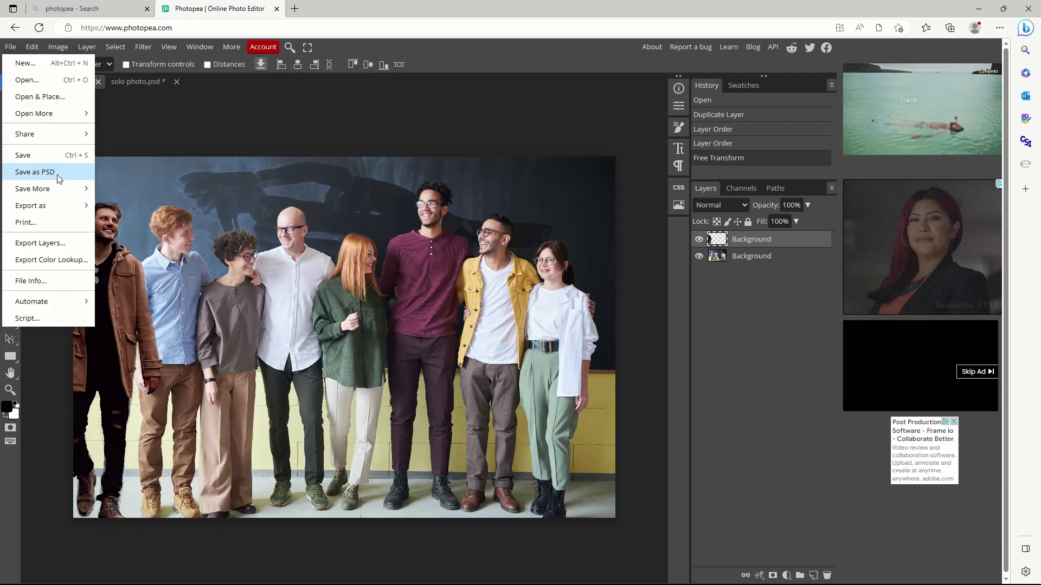
pyautogui.moveTo(70, 210)
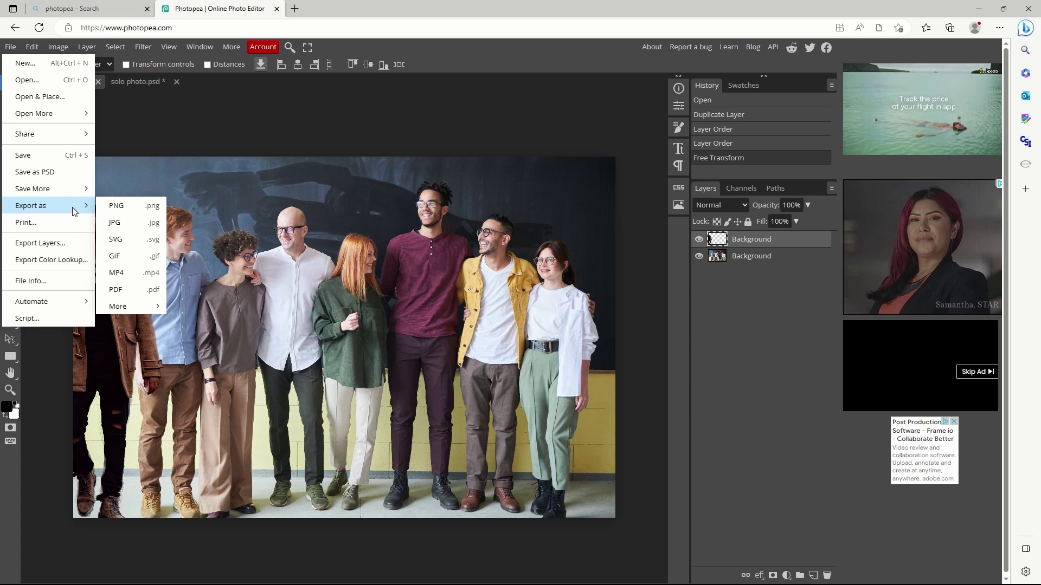
pyautogui.click(135, 224)
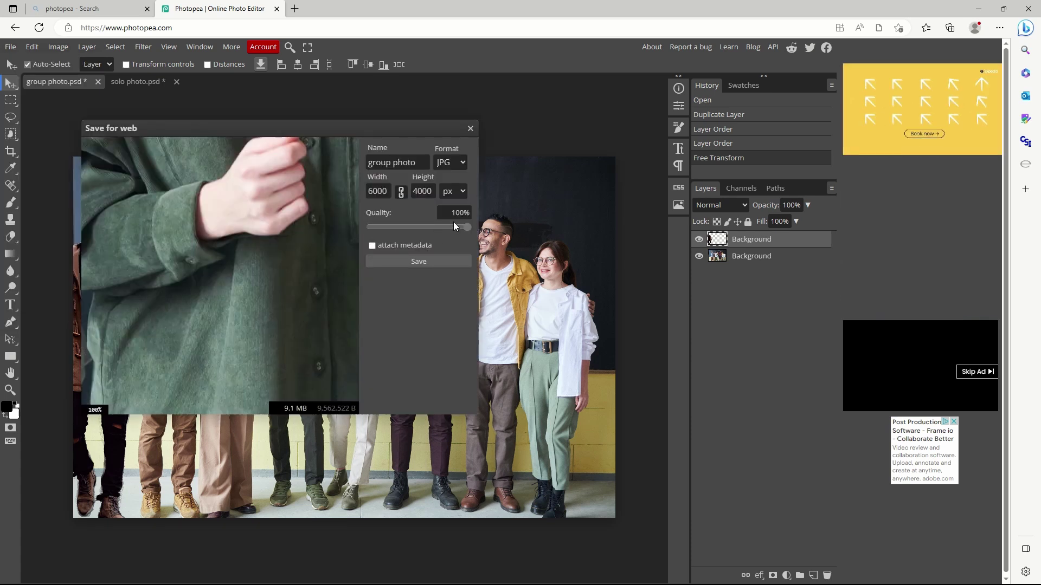
pyautogui.click(441, 260)
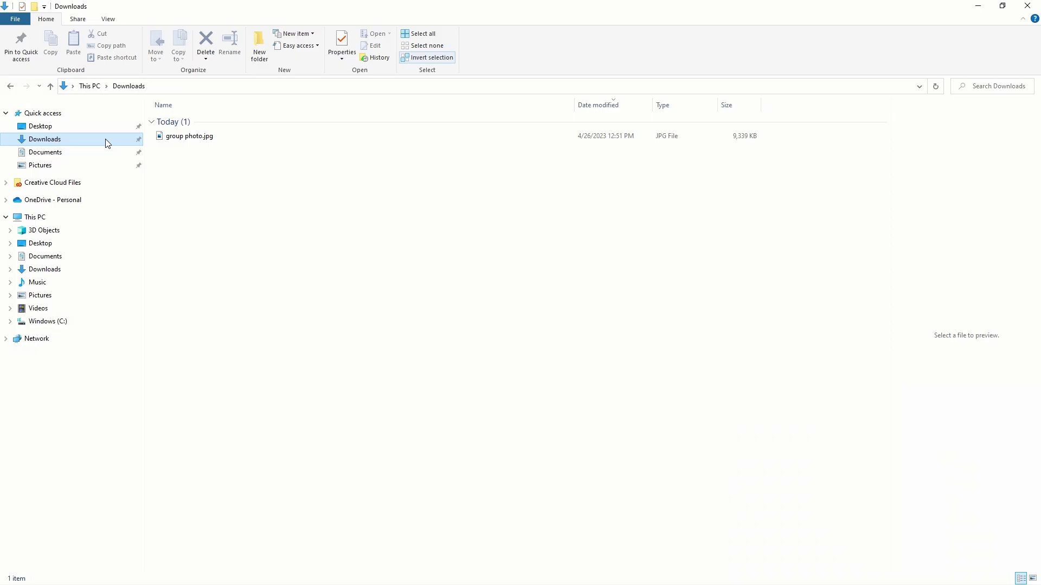
# Open group photo.jpg from Downloads in the photo viewer to check the composite.
pyautogui.click(184, 137)
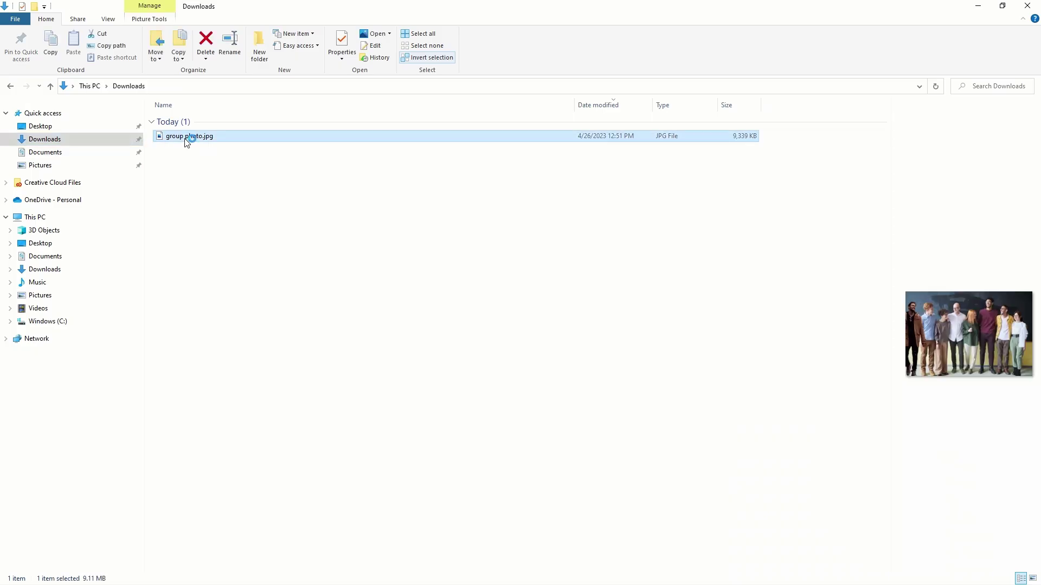
pyautogui.doubleClick(185, 137)
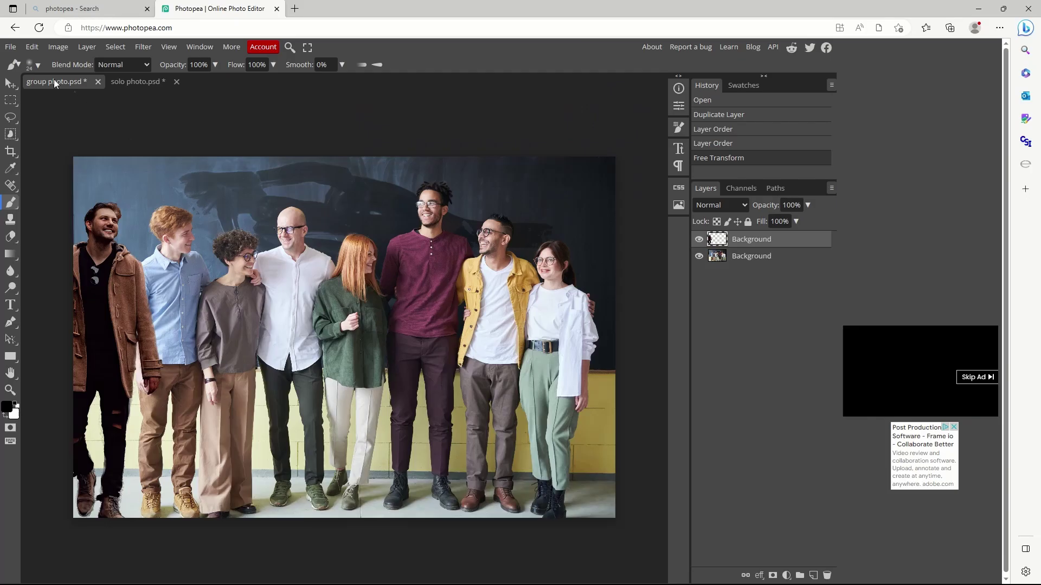
# Open MKDay.JPG and MKNight.JPG, and copy the day photo as a layer into MKNight.
pyautogui.click(11, 48)
pyautogui.click(30, 79)
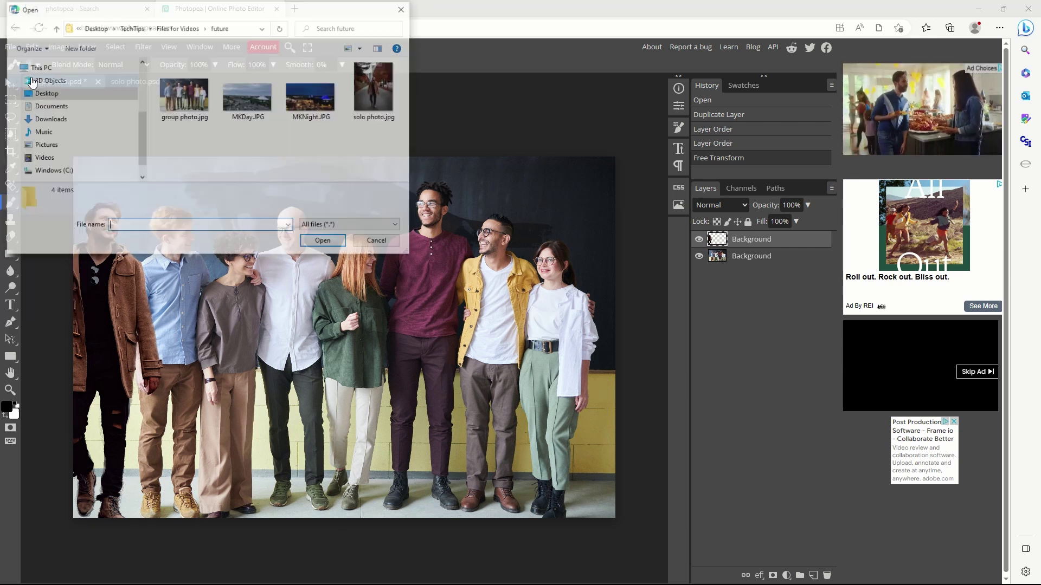
pyautogui.click(314, 108)
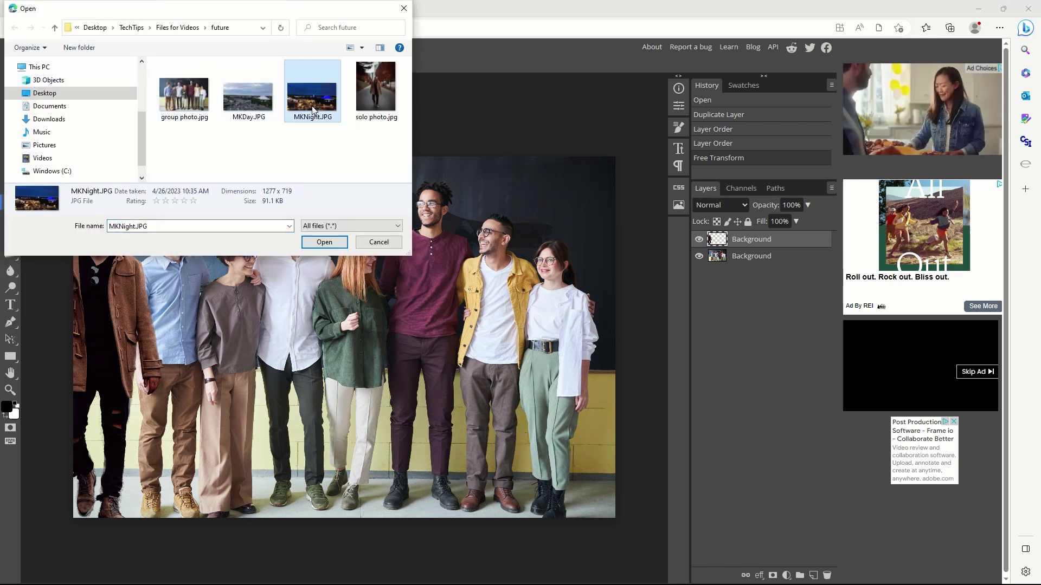
pyautogui.keyDown('ctrl'); pyautogui.click(235, 99); pyautogui.keyUp('ctrl')
pyautogui.click(323, 242)
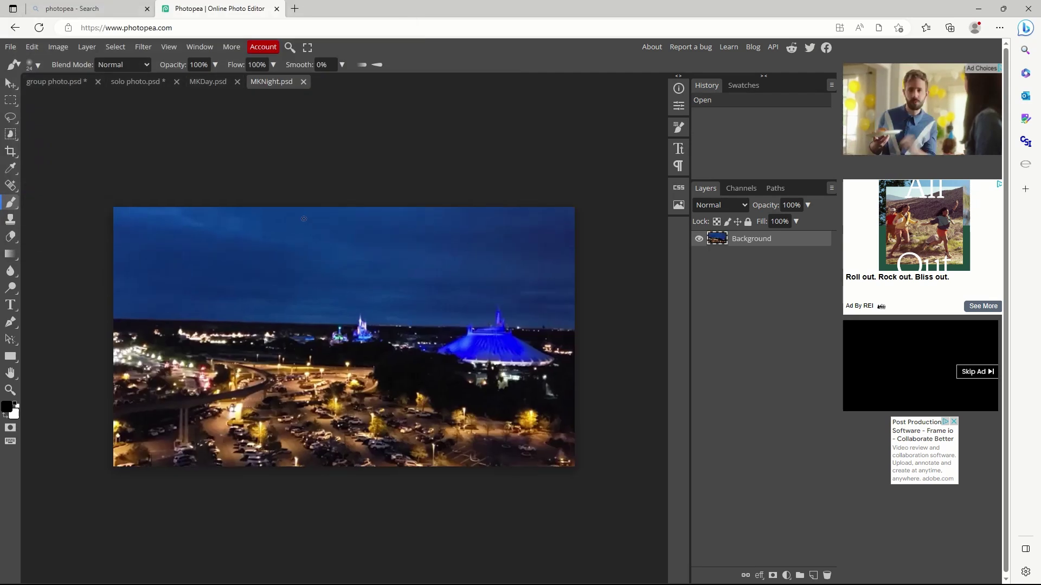
pyautogui.click(203, 82)
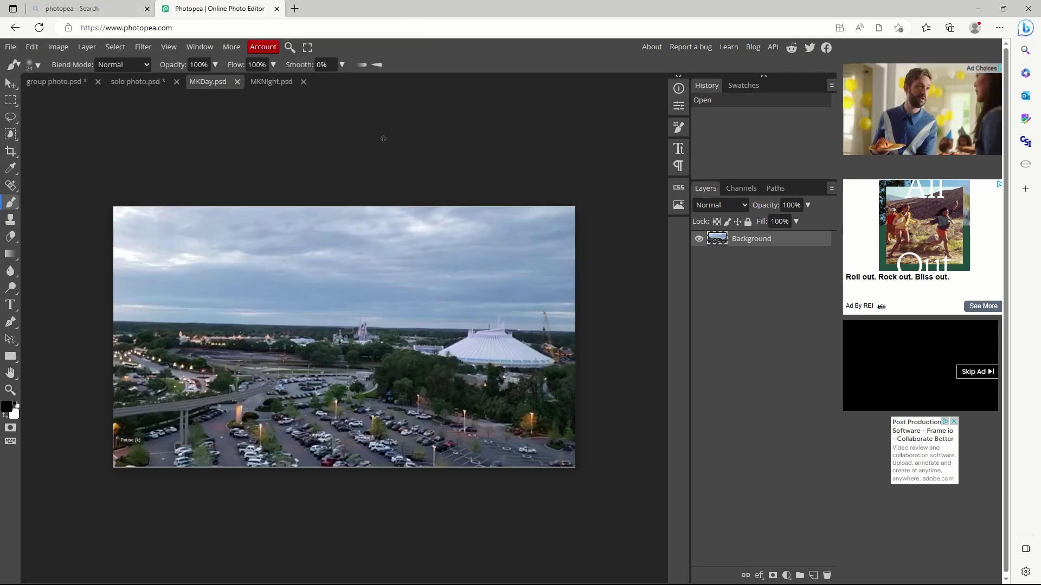
pyautogui.moveTo(764, 243); pyautogui.dragTo(282, 83)
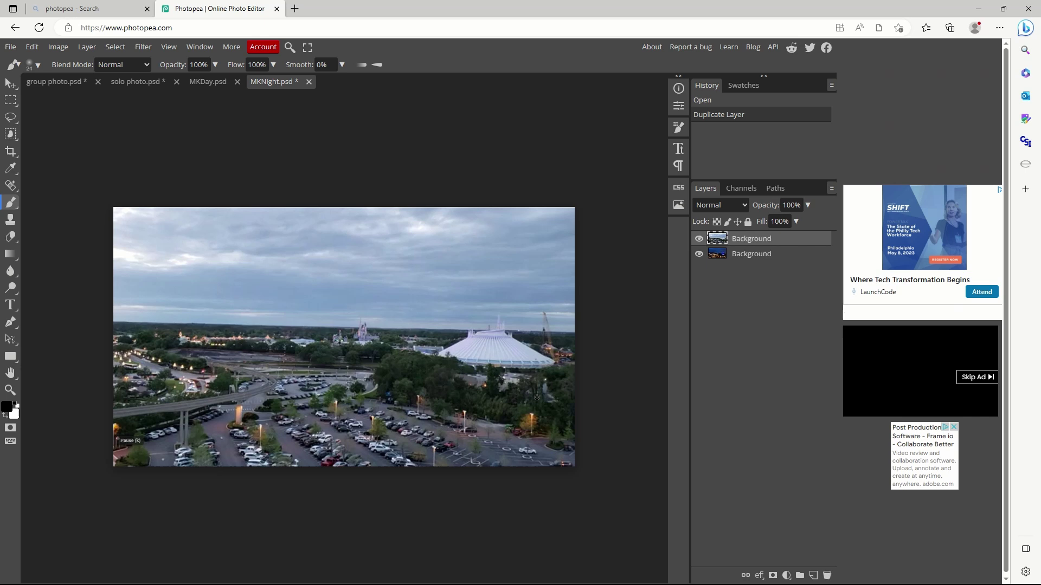
# Mask the day layer and paint black with a 27 px soft brush over Space Mountain and the castle.
pyautogui.click(773, 576)
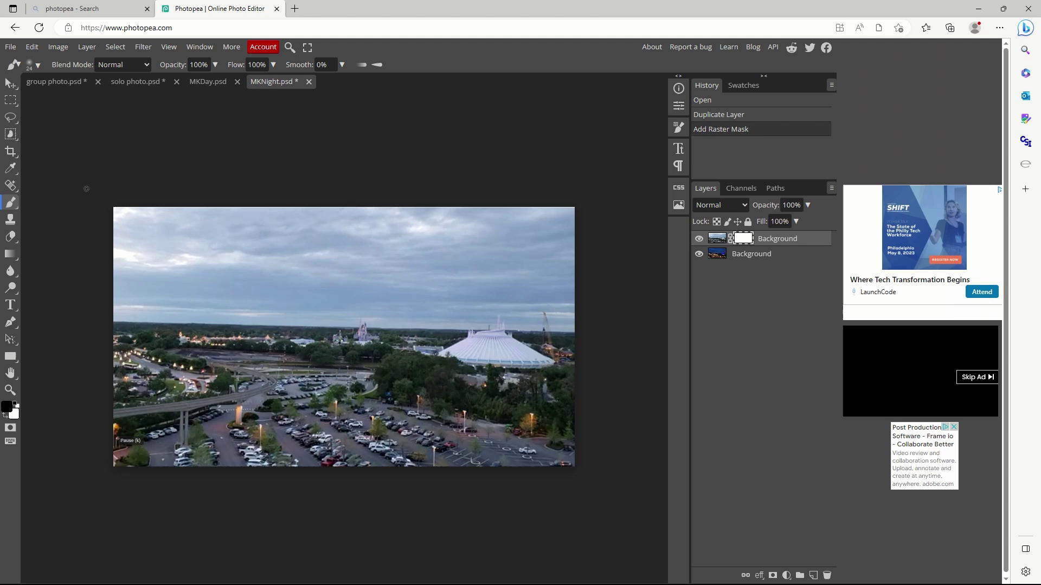
pyautogui.click(9, 208)
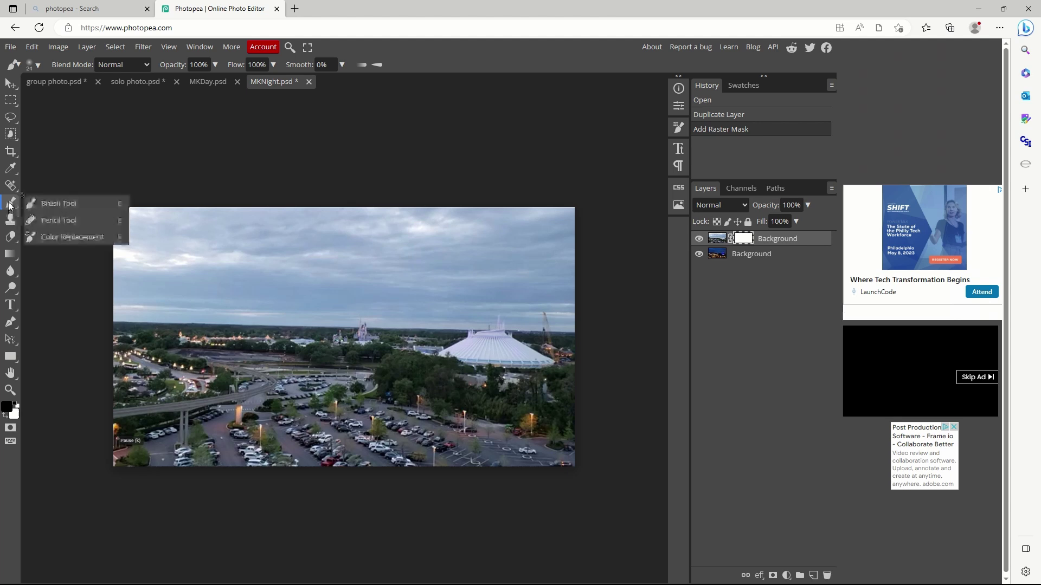
pyautogui.click(9, 207)
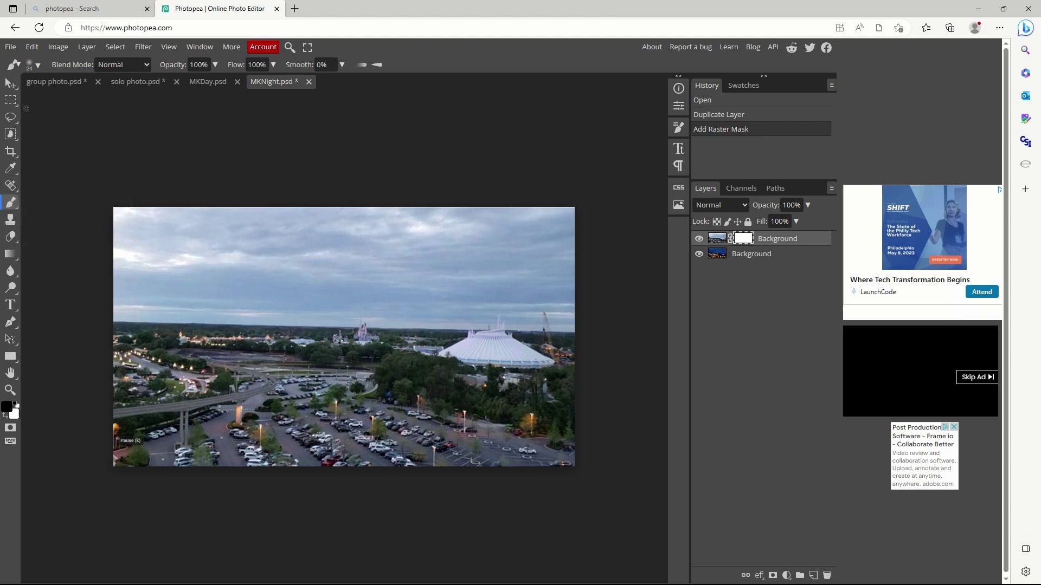
pyautogui.click(36, 66)
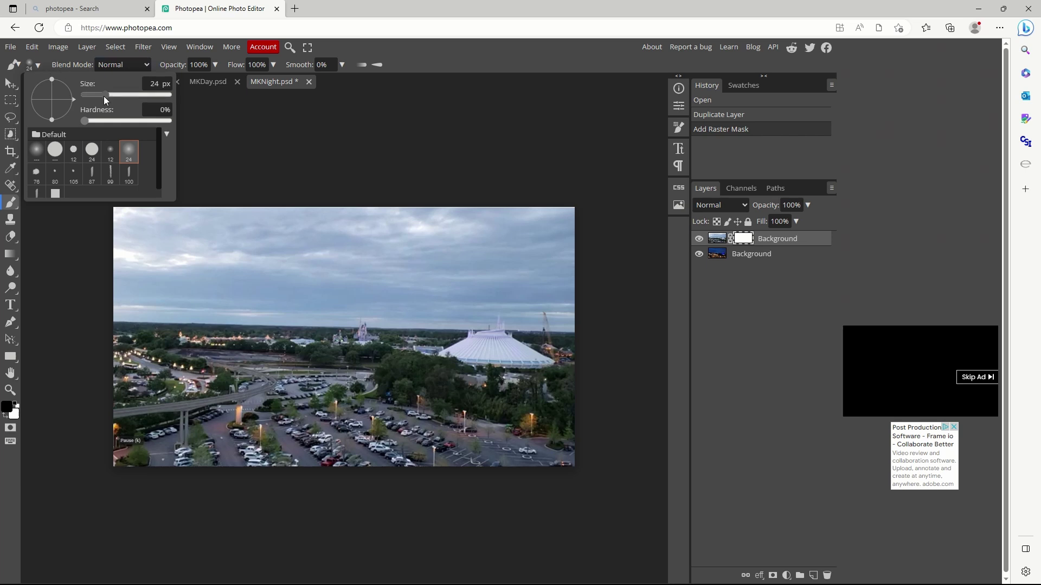
pyautogui.moveTo(105, 95); pyautogui.dragTo(108, 99)
pyautogui.moveTo(544, 364)
pyautogui.mouseDown()
pyautogui.moveTo(508, 325)
pyautogui.moveTo(471, 332)
pyautogui.moveTo(448, 357)
pyautogui.moveTo(563, 365)
pyautogui.moveTo(476, 341)
pyautogui.moveTo(565, 330)
pyautogui.moveTo(448, 344)
pyautogui.moveTo(472, 347)
pyautogui.mouseUp()
pyautogui.moveTo(357, 339)
pyautogui.mouseDown()
pyautogui.moveTo(379, 325)
pyautogui.moveTo(347, 303)
pyautogui.moveTo(405, 306)
pyautogui.moveTo(412, 317)
pyautogui.mouseUp()
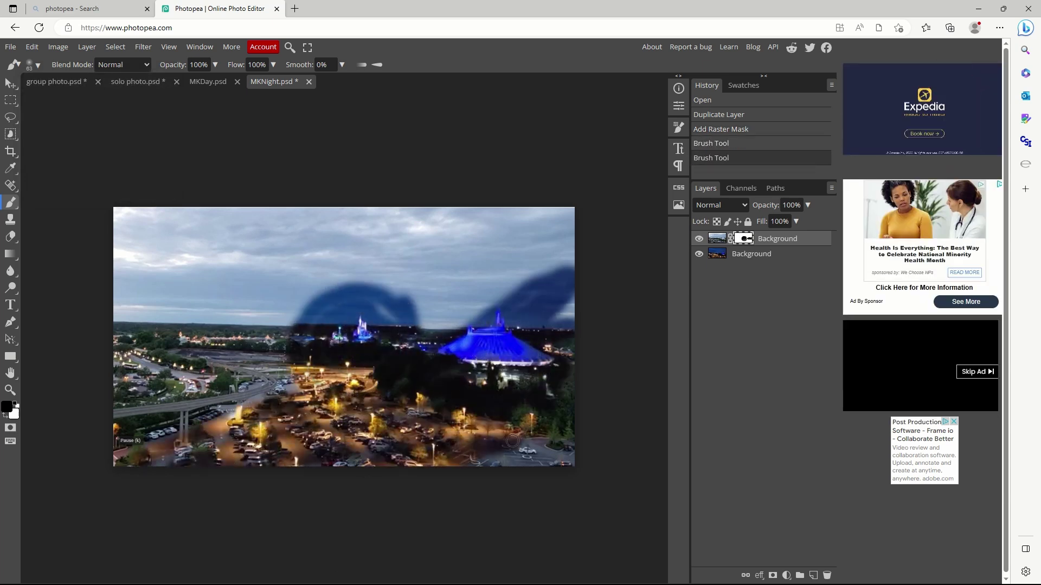